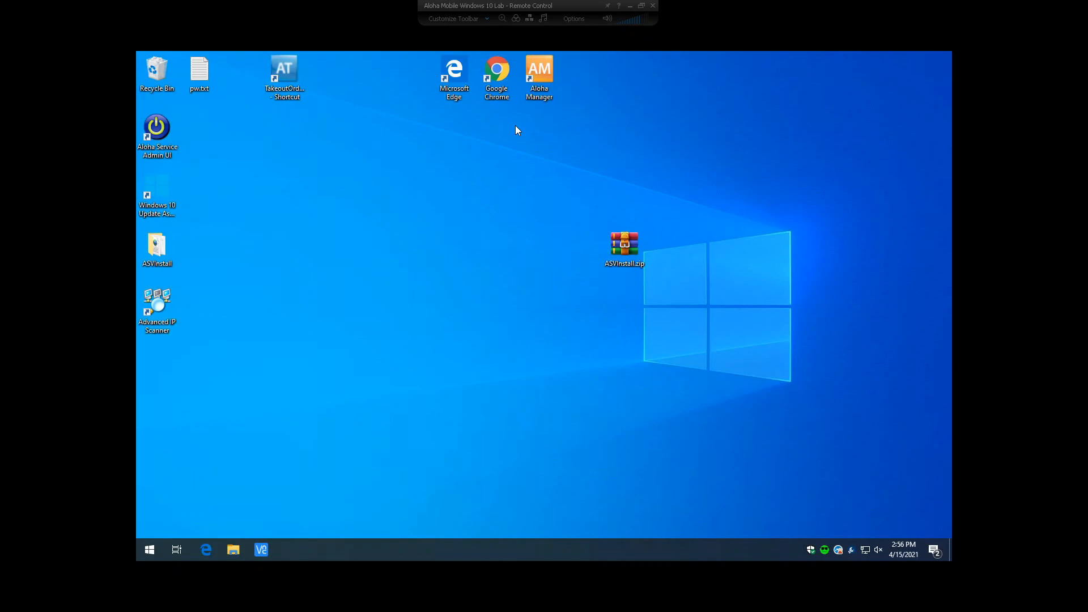
Launch Aloha Manager and sign in with the user name and the account password noted in pw.txt.
left_click(542, 79)
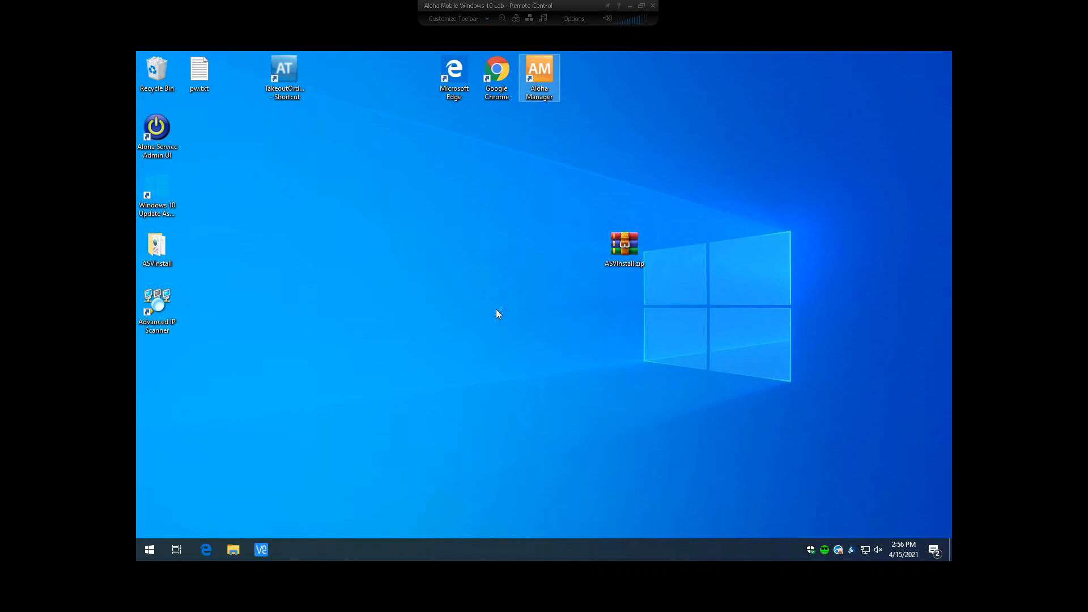
type("1")
key("Tab")
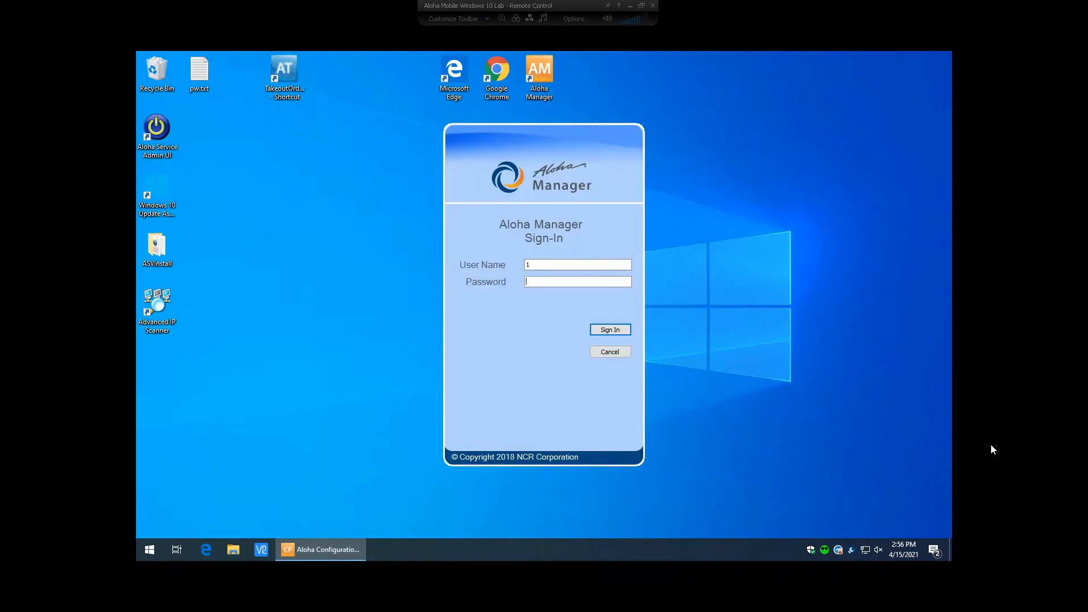
double_click(200, 74)
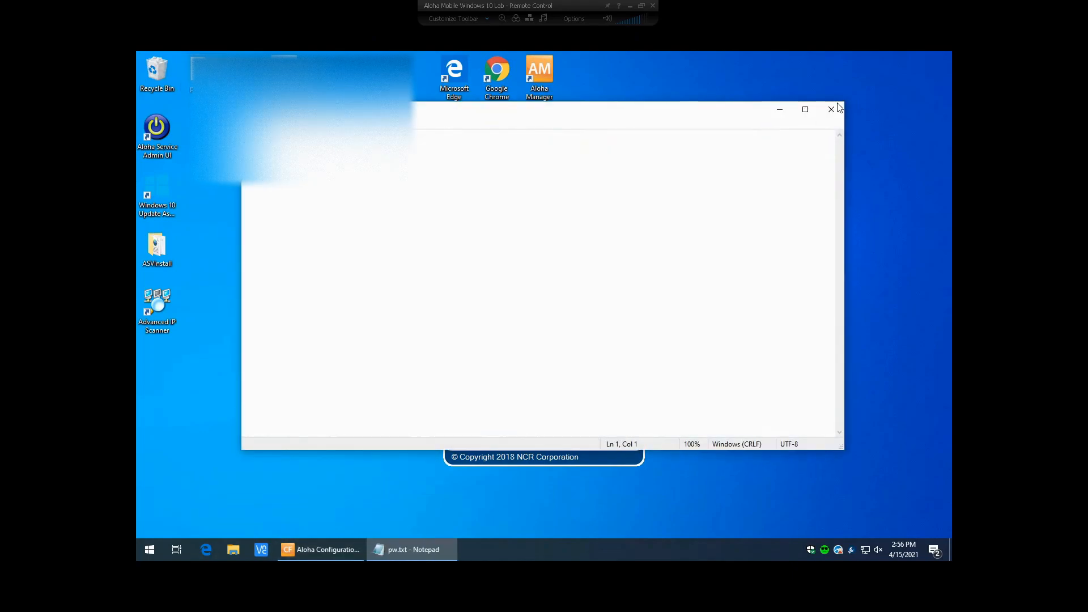
left_click(830, 111)
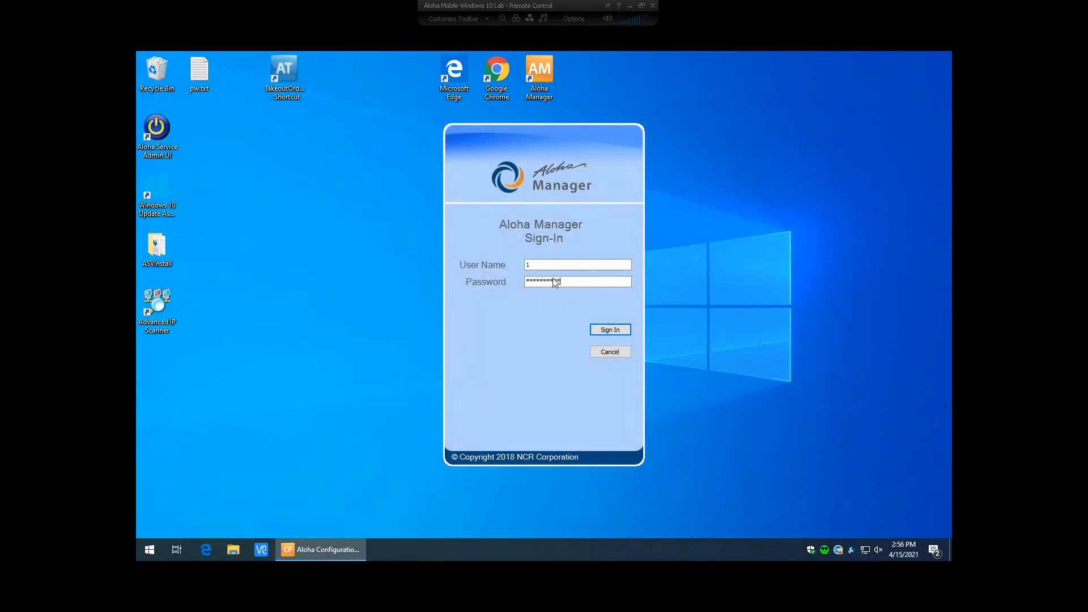
key("Return")
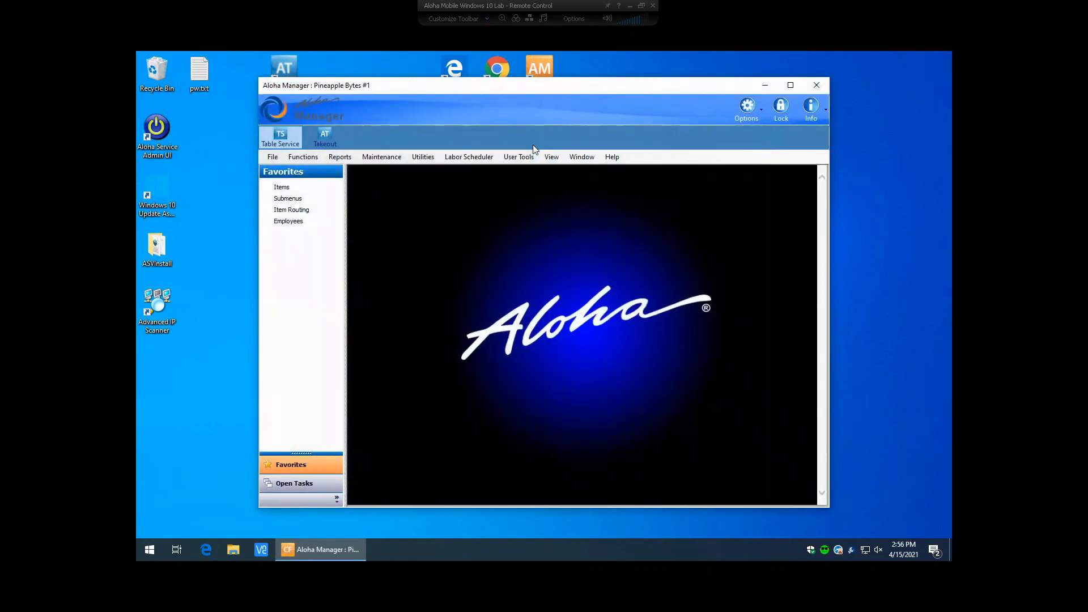
Maximize Aloha Manager and open the Table Service Screen Designer to work with panels.
left_click(791, 85)
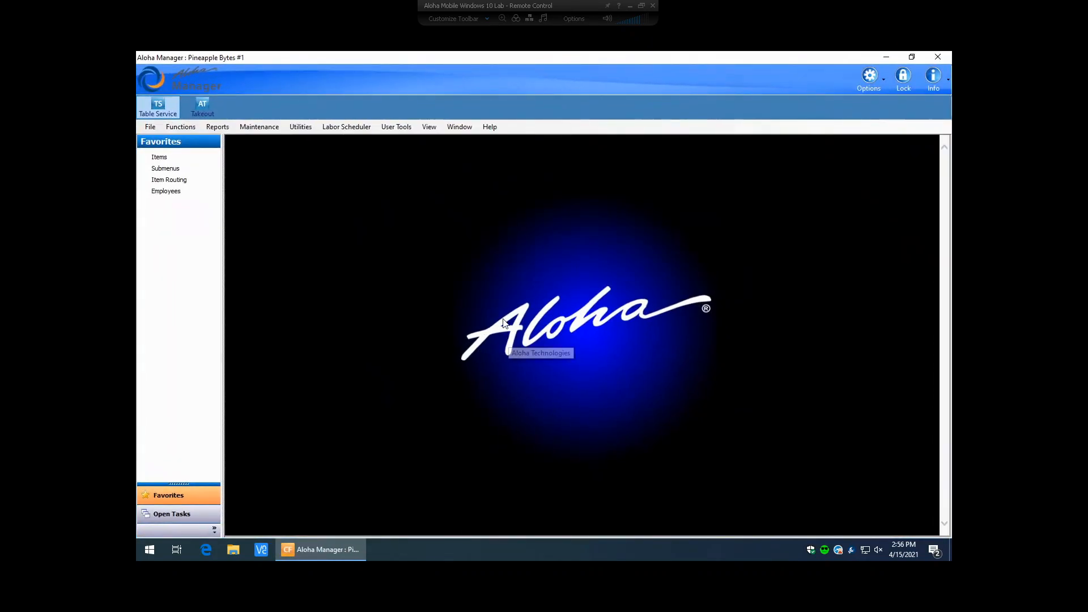
left_click(267, 128)
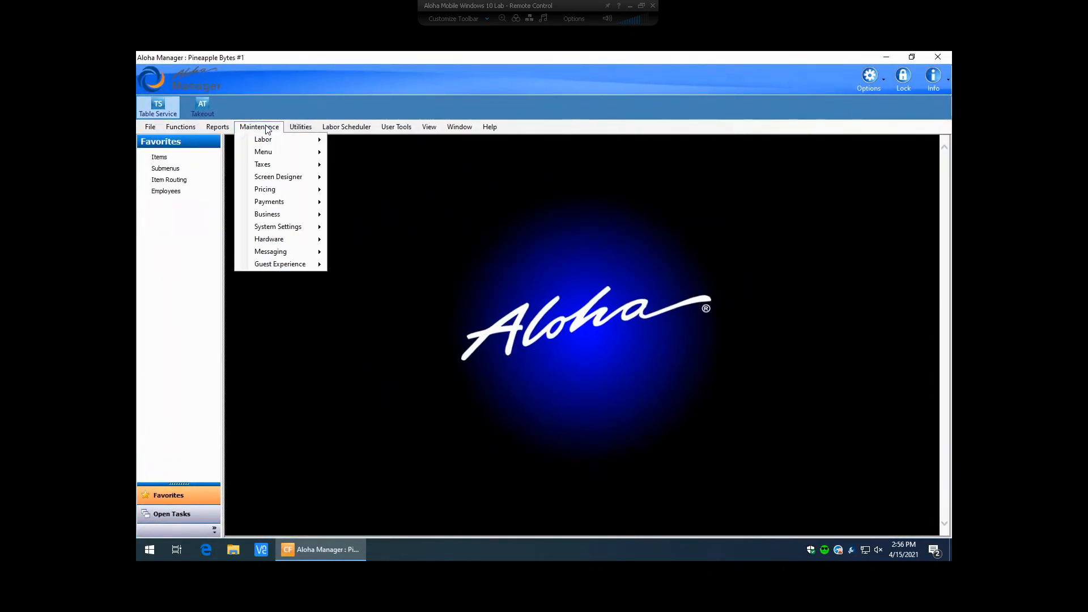
mouse_move(264, 180)
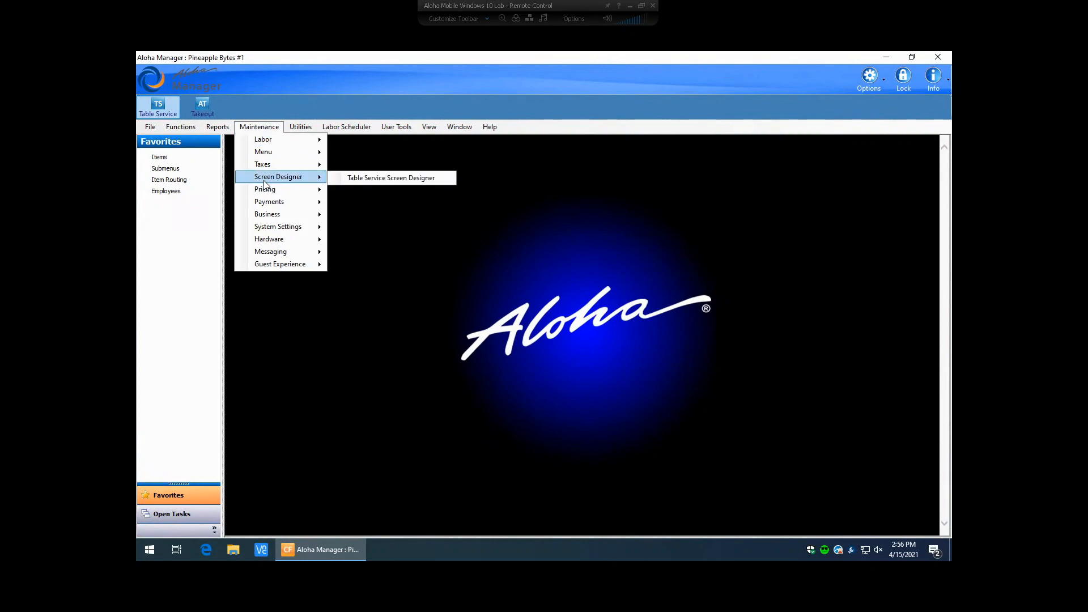
left_click(367, 179)
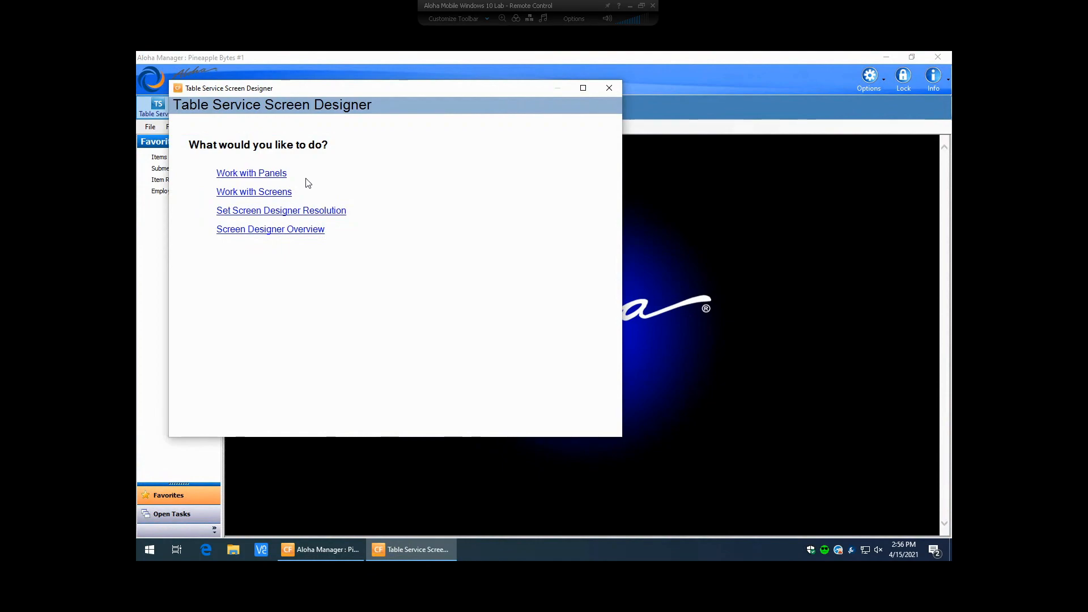
left_click(255, 175)
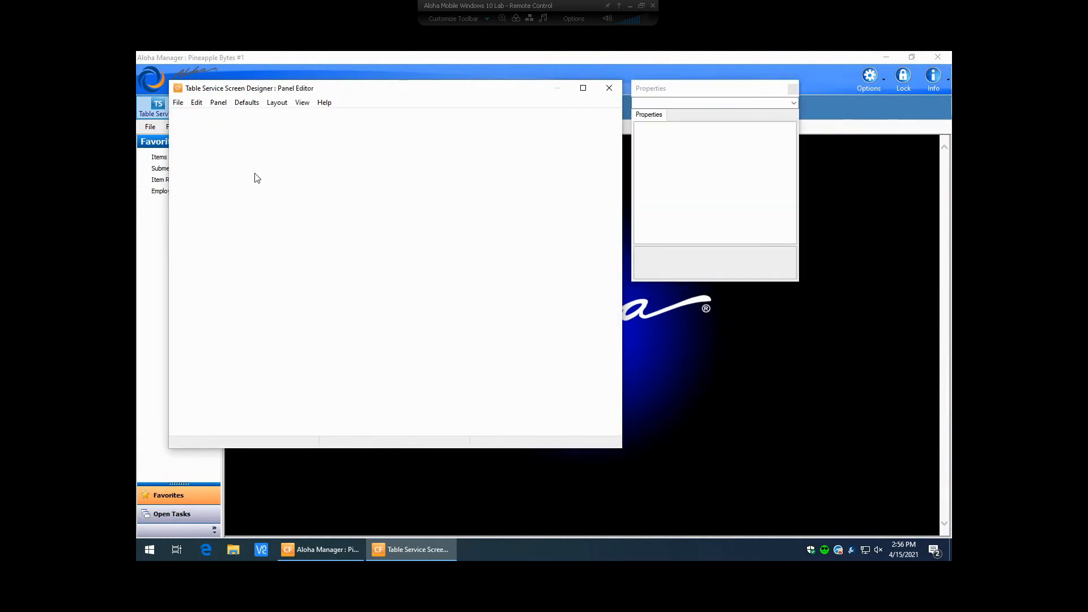
Open the Dining Room floorplan panel and duplicate it.
right_click(256, 178)
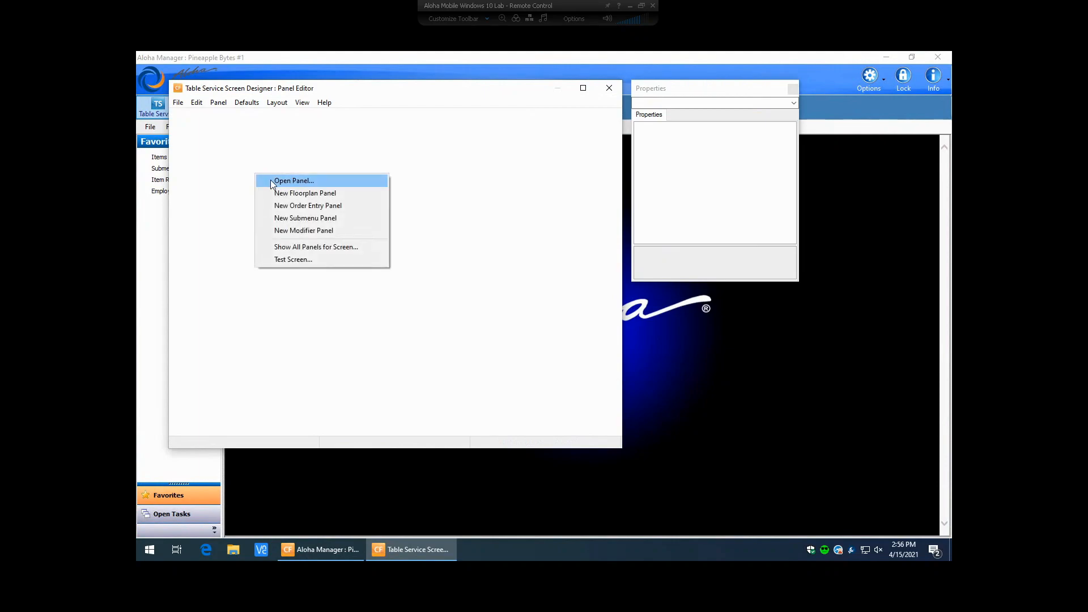
left_click(271, 180)
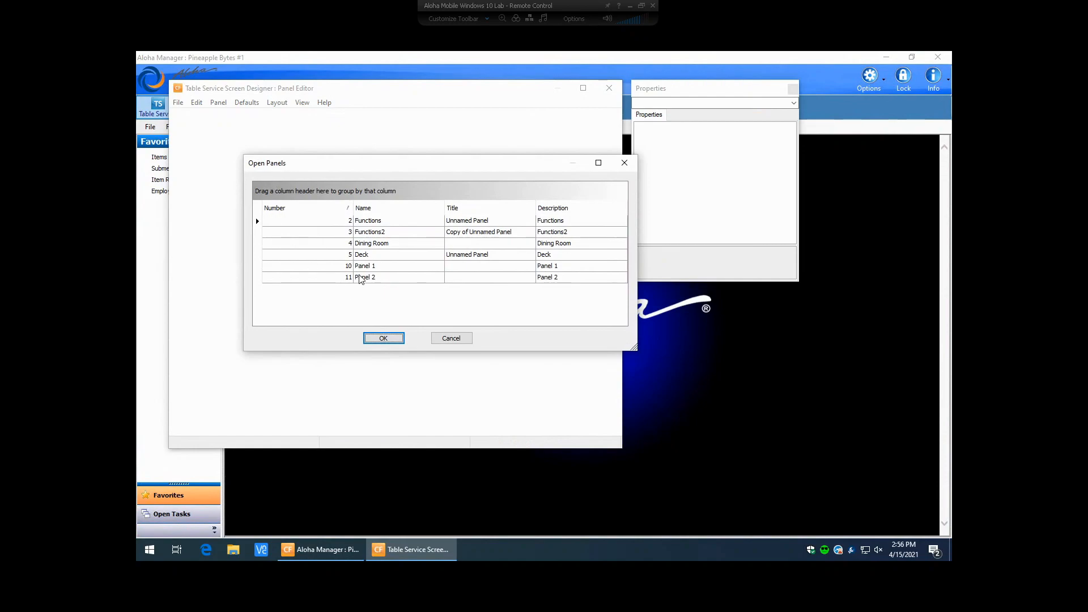
left_click(360, 245)
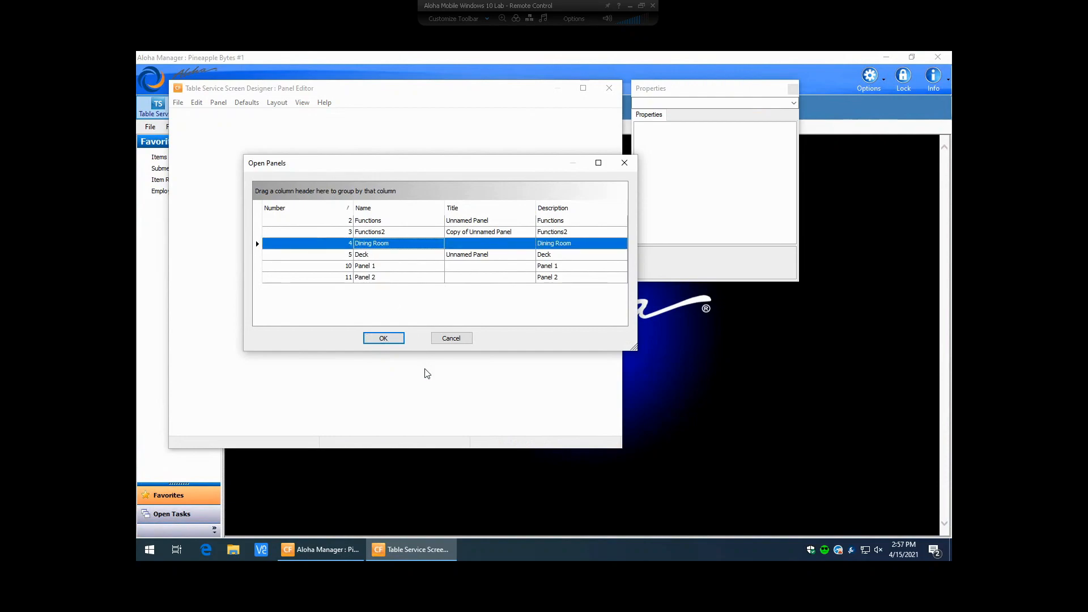
left_click(382, 338)
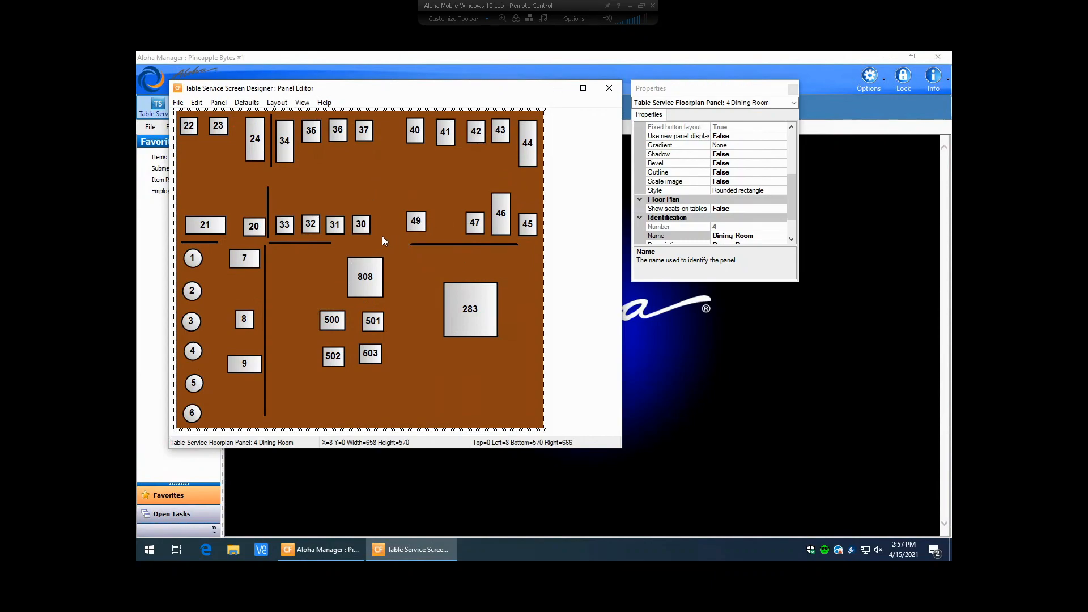
right_click(367, 181)
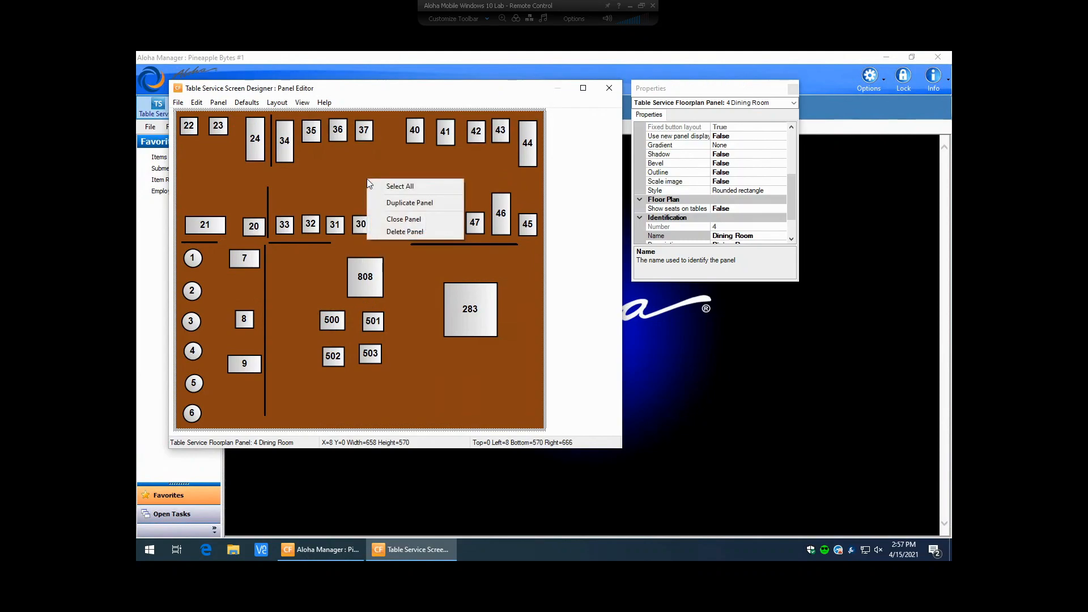
left_click(389, 205)
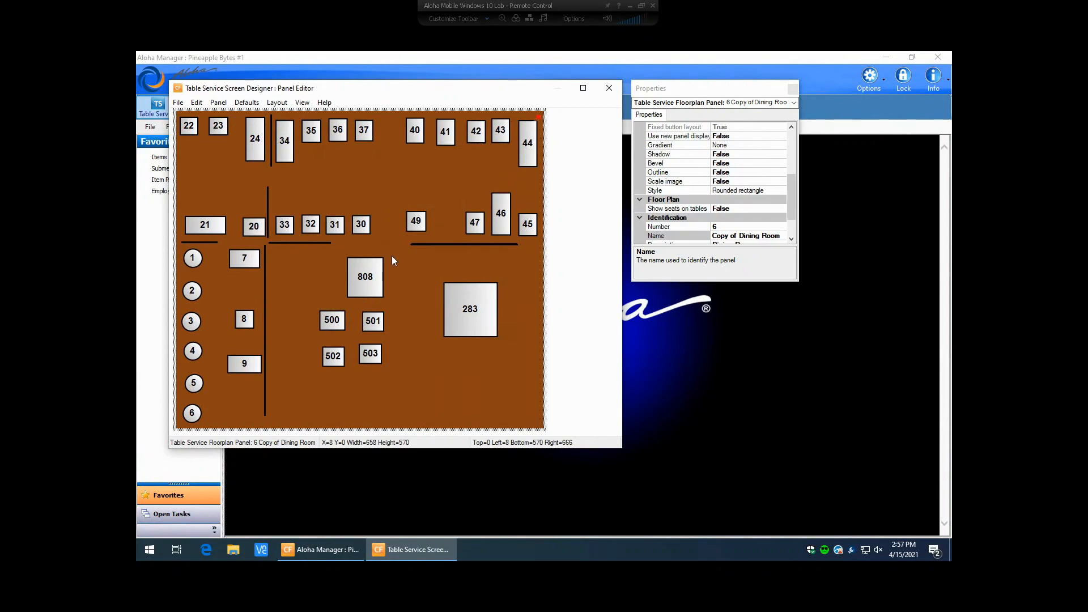
Rename the duplicated Dining Room panel as Outdoor Patio.
mouse_move(792, 205)
left_mouse_down()
mouse_move(789, 143)
mouse_move(787, 226)
left_mouse_up()
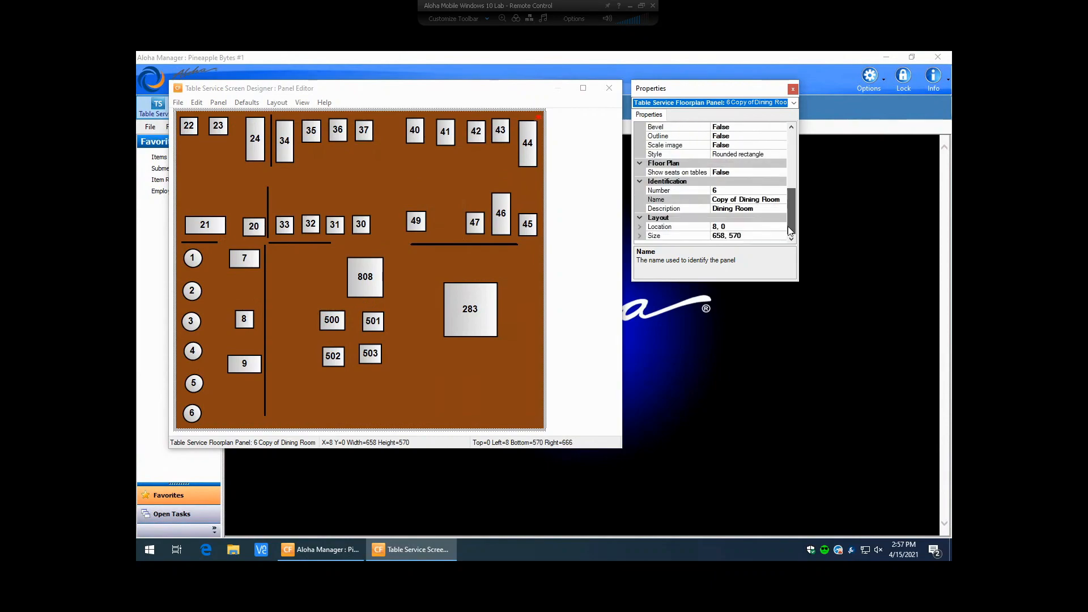
left_click(732, 201)
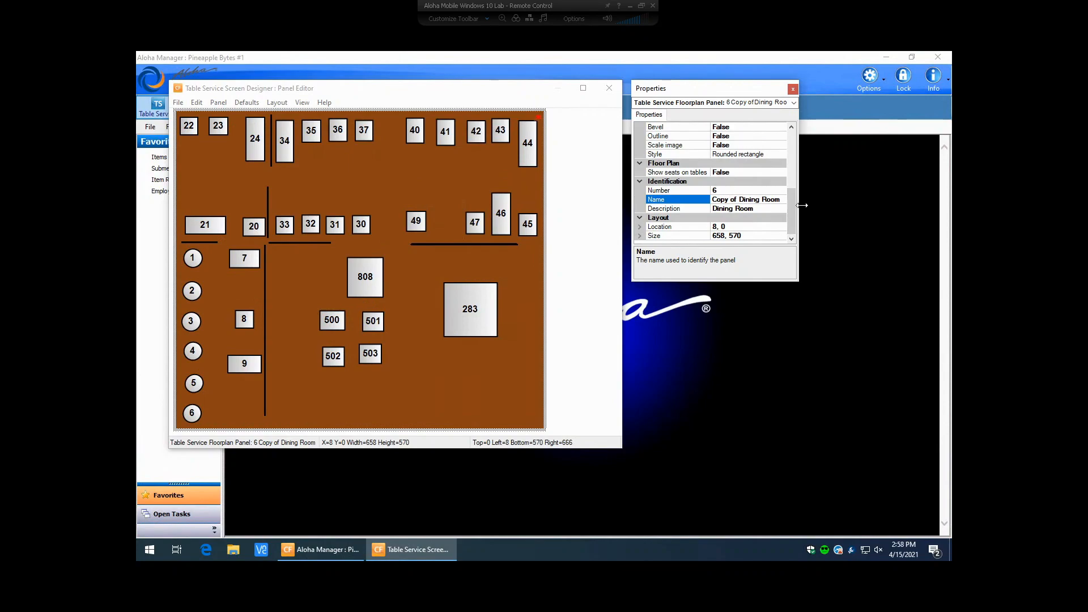
key("BackSpace")
key("BackSpace")
key("BackSpace")
key("BackSpace")
key("BackSpace")
key("BackSpace")
key("BackSpace")
key("BackSpace")
key("BackSpace")
key("BackSpace")
key("BackSpace")
key("BackSpace")
key("BackSpace")
key("BackSpace")
key("BackSpace")
key("BackSpace")
key("BackSpace")
key("BackSpace")
key("BackSpace")
type("Outdoor Patio")
Set the duplicated panel's description to Outdoor Patio.
left_click(771, 209)
key("BackSpace")
key("BackSpace")
key("BackSpace")
key("BackSpace")
key("BackSpace")
key("BackSpace")
key("BackSpace")
key("BackSpace")
key("BackSpace")
key("BackSpace")
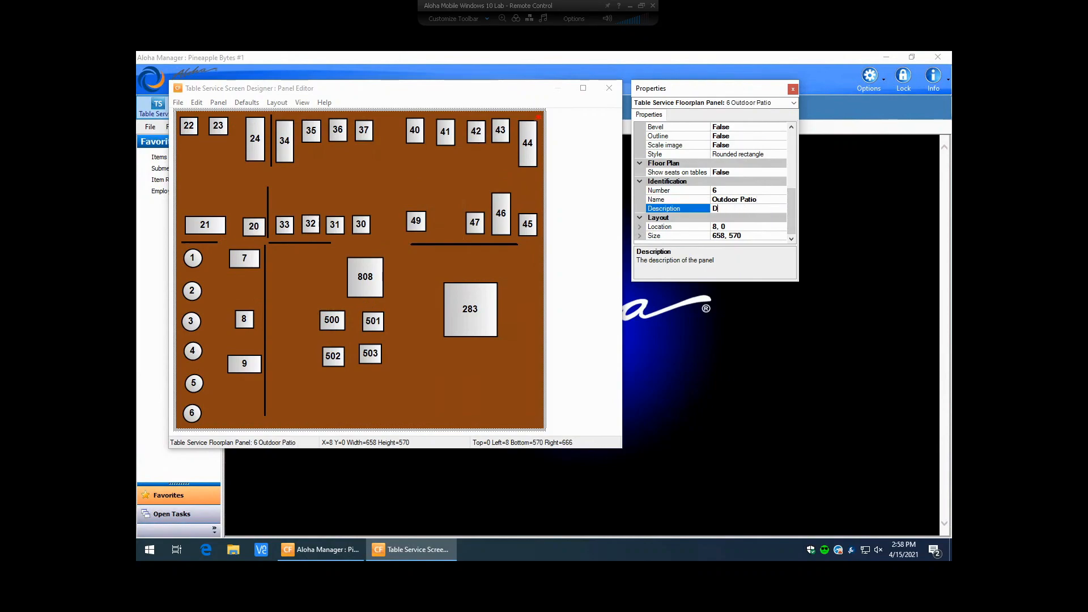
type("Outdoor Patio")
Save the new Outdoor Patio floorplan panel.
left_click(178, 103)
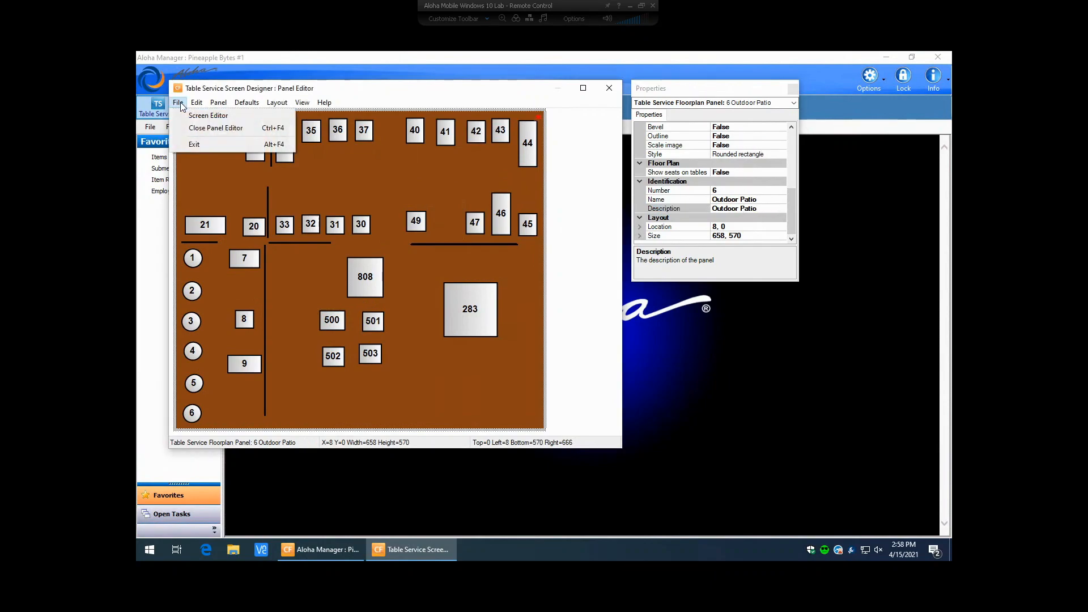
left_click(205, 85)
right_click(438, 182)
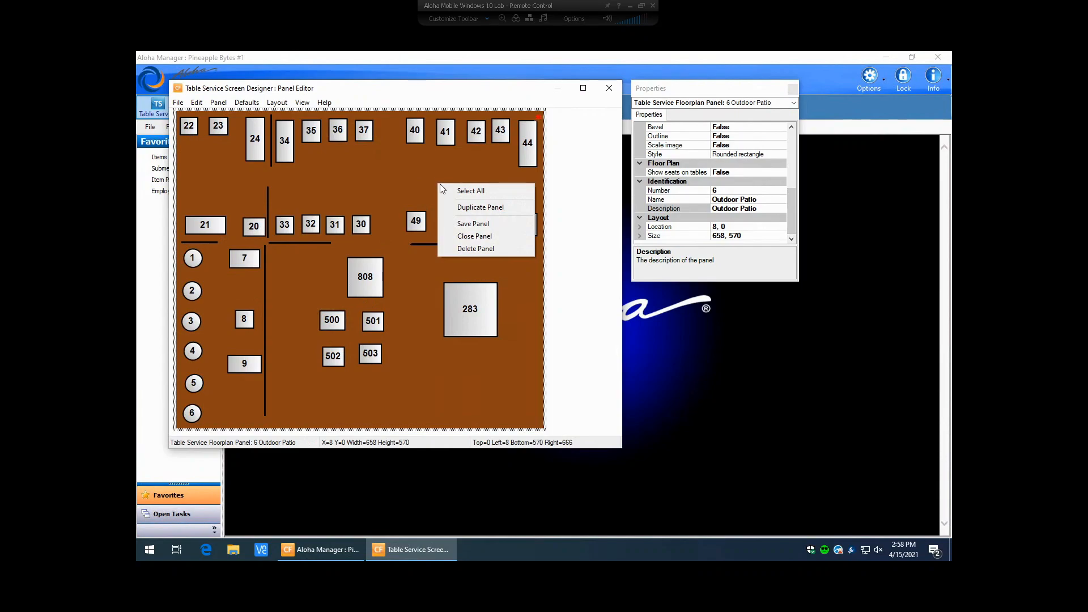
left_click(456, 224)
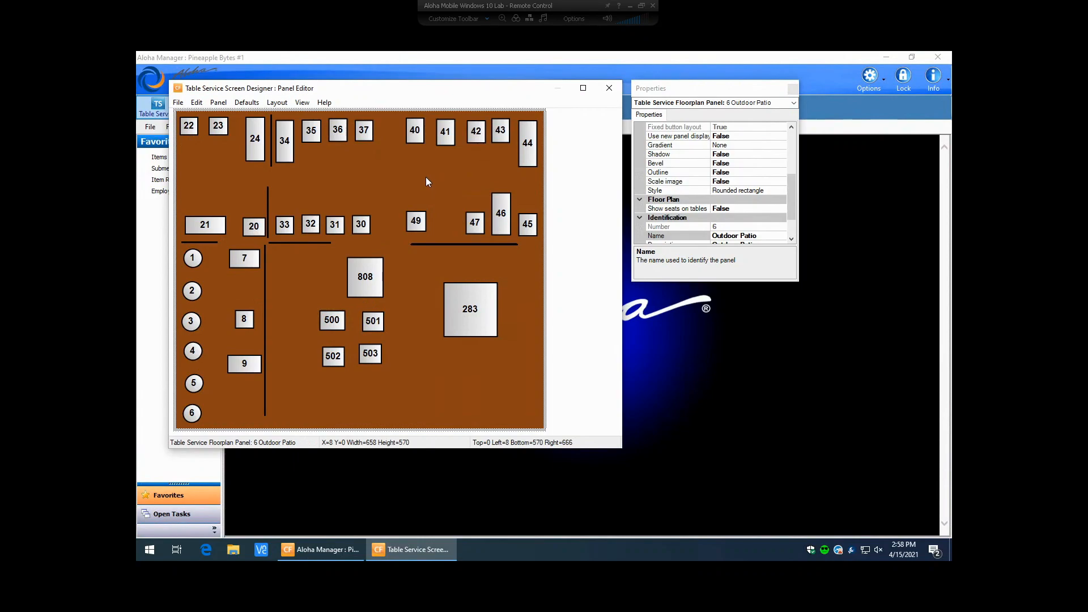
Close the Outdoor Patio panel and the original Dining Room panel beneath it.
left_click(182, 105)
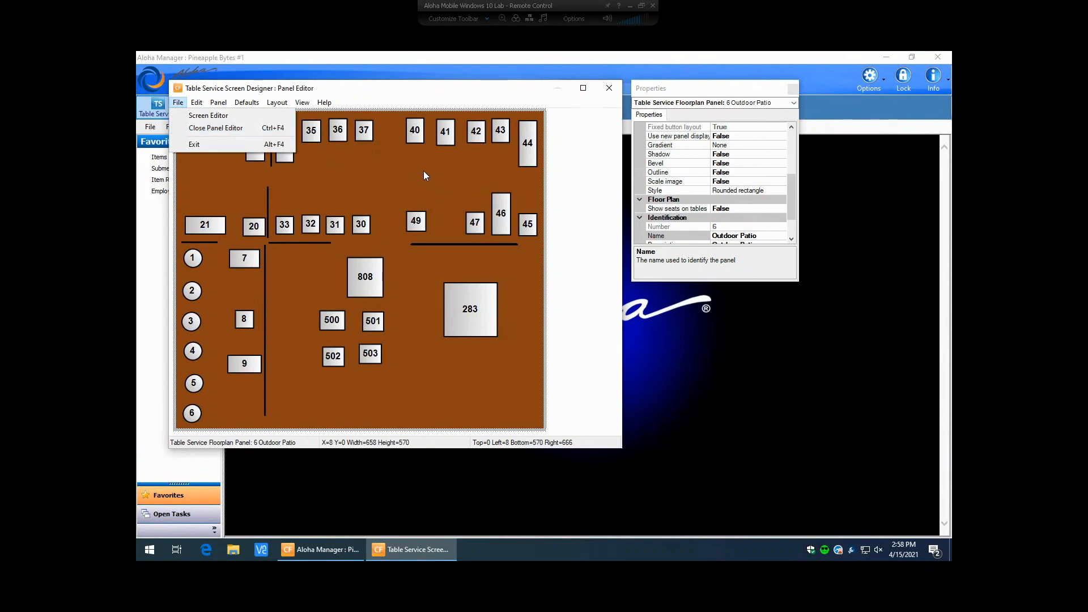
left_click(373, 182)
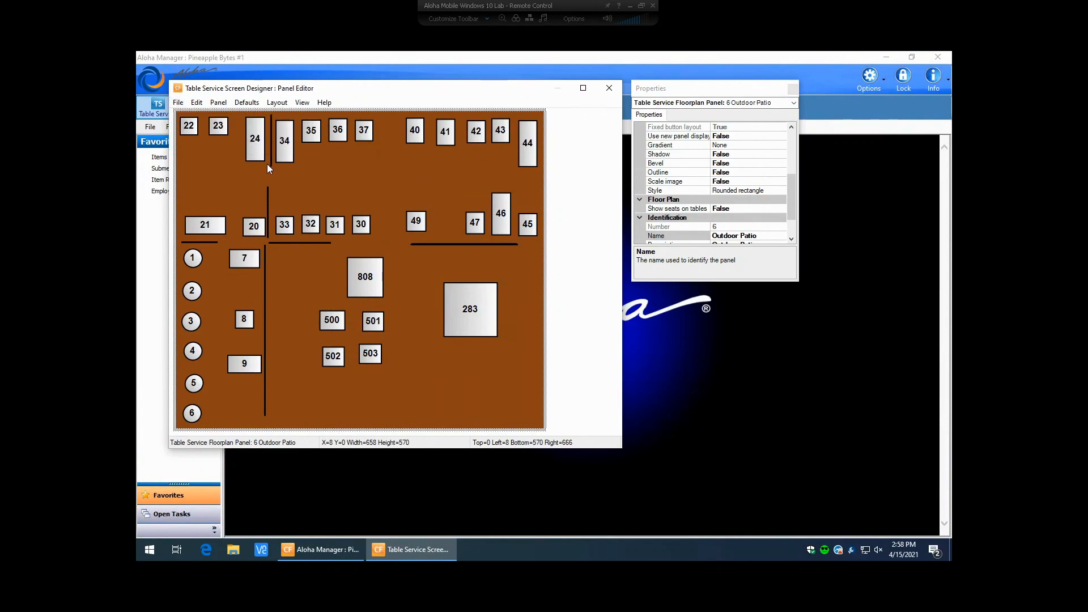
right_click(378, 178)
left_click(411, 218)
right_click(379, 170)
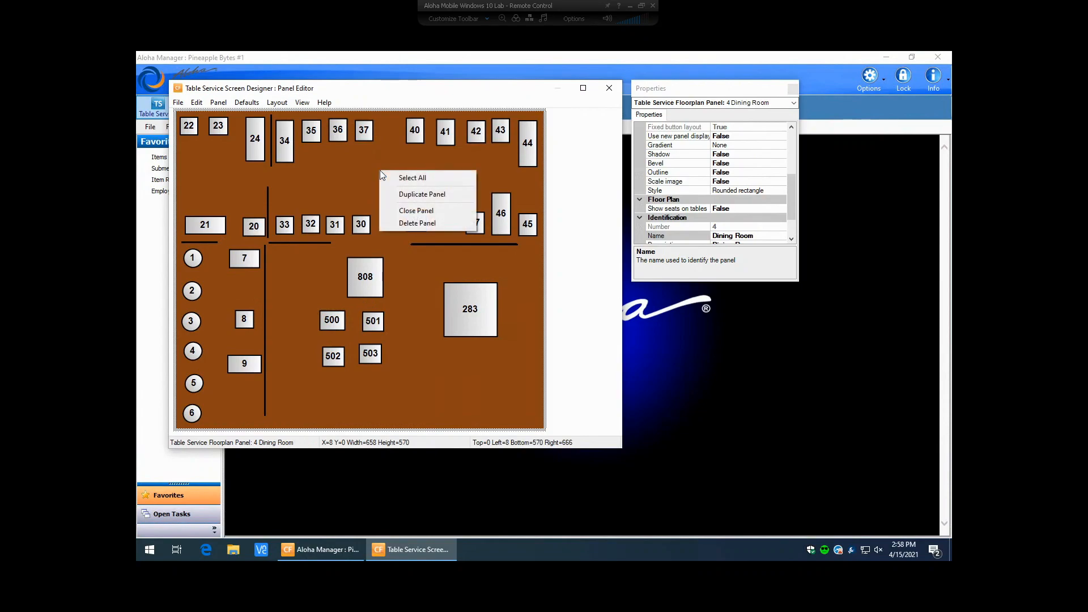
left_click(396, 210)
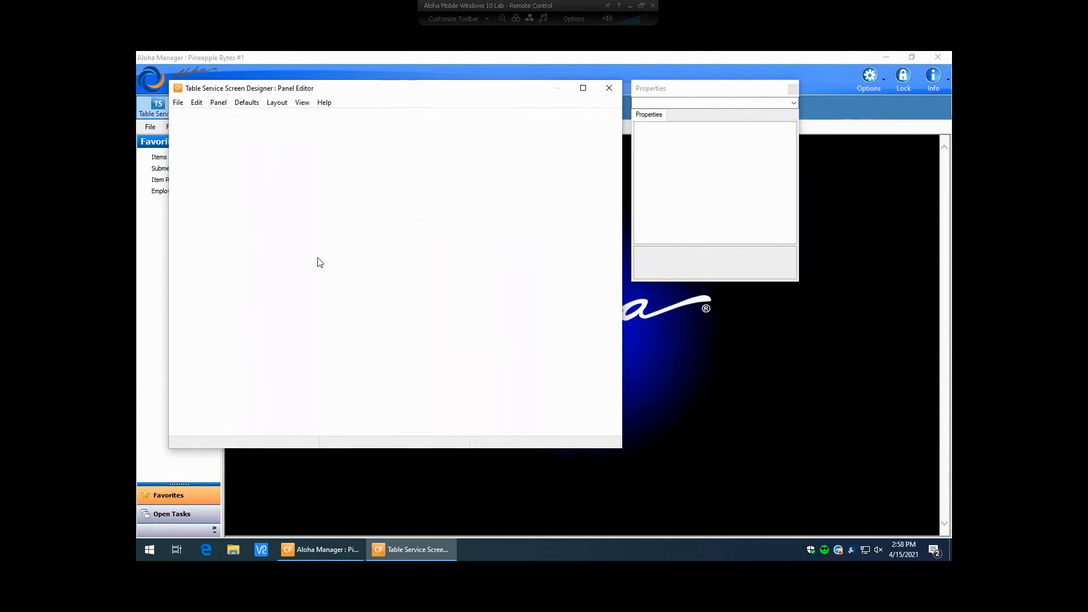
Reopen the saved Outdoor Patio floorplan panel on its own.
left_click(179, 106)
mouse_move(193, 107)
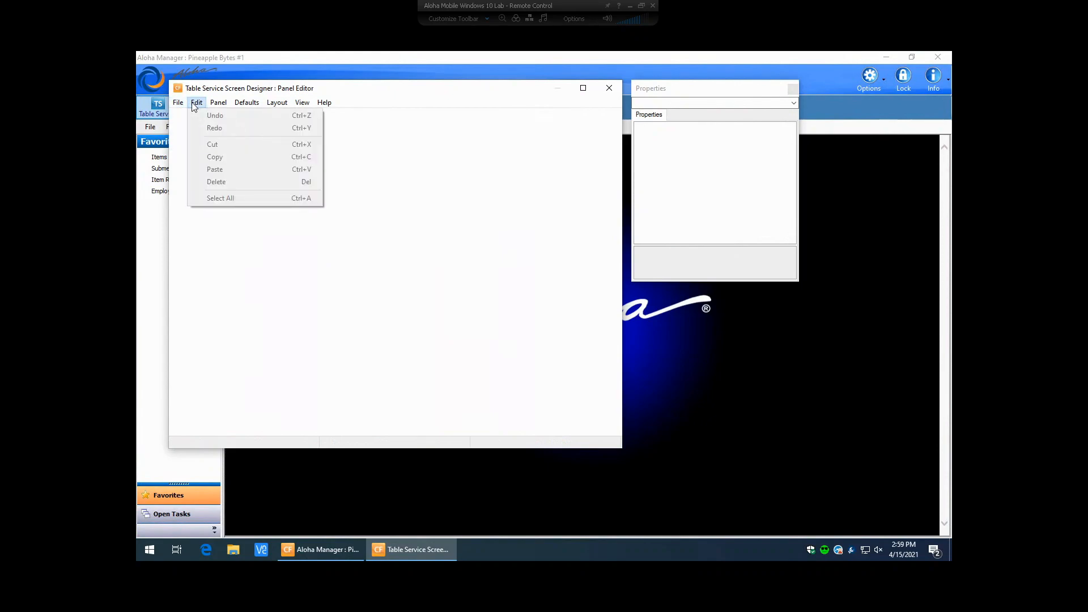
right_click(449, 194)
right_click(450, 193)
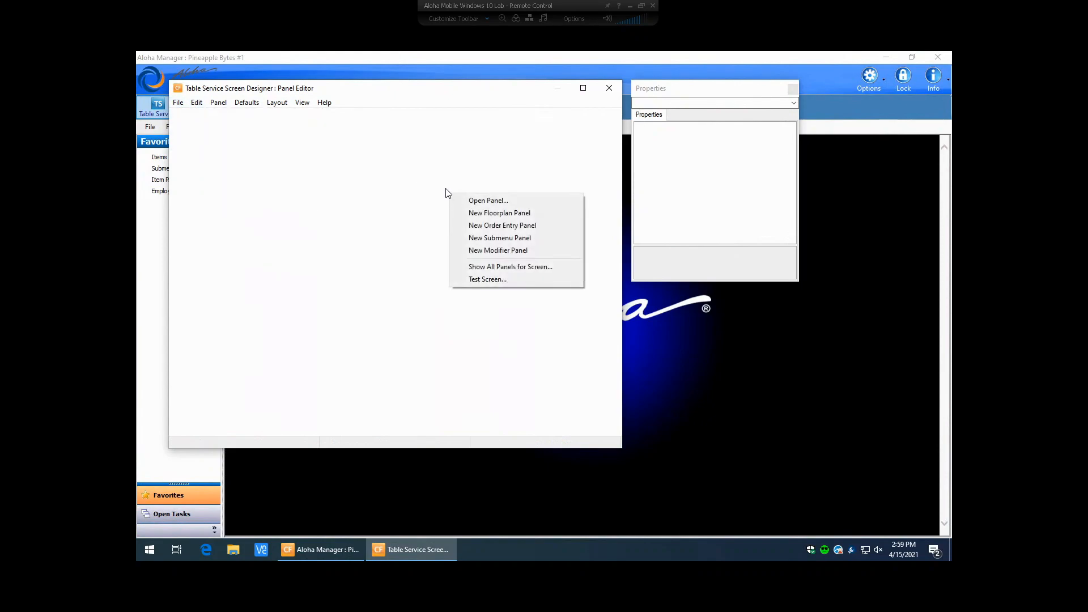
left_click(473, 200)
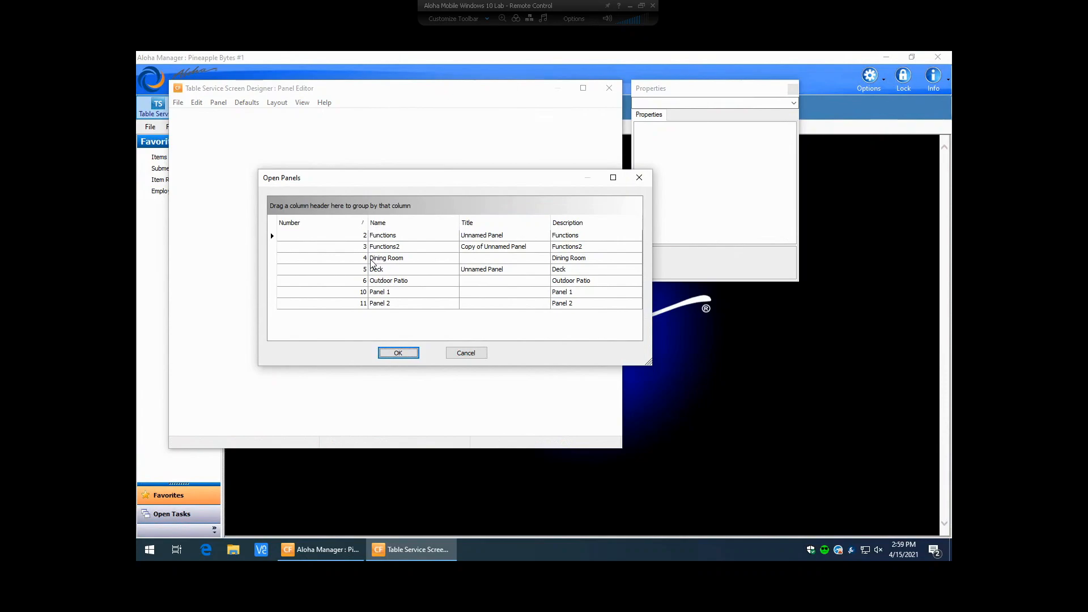
left_click(395, 283)
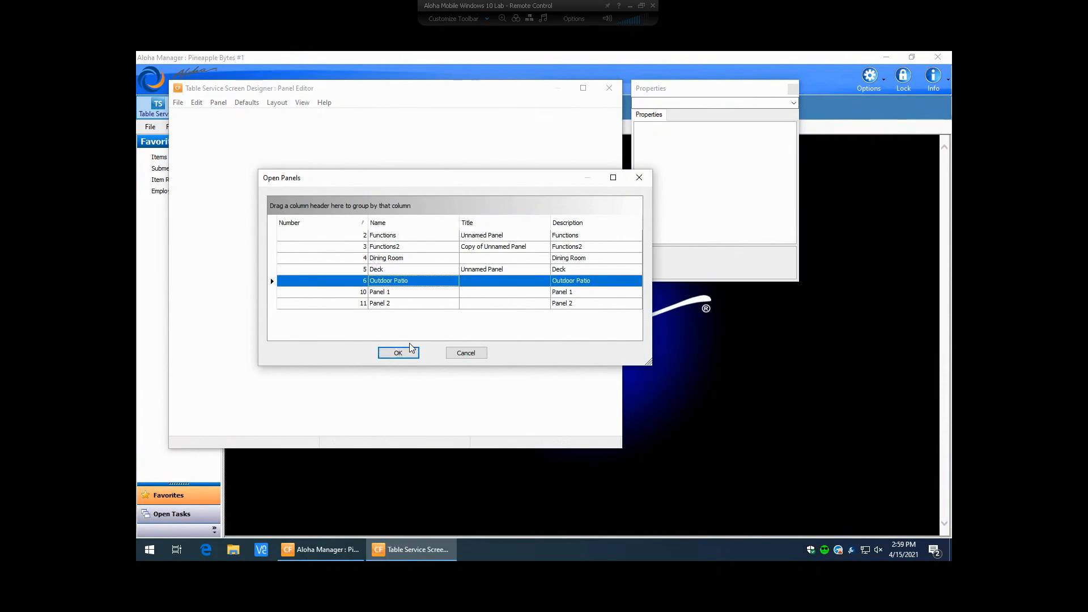
left_click(400, 353)
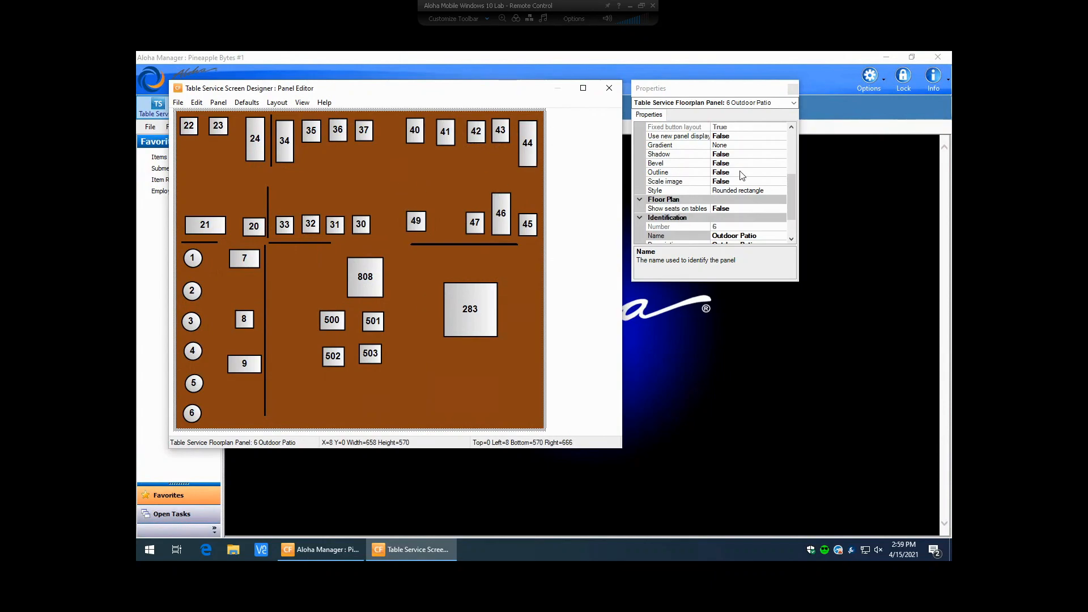
Set the Outdoor Patio panel's Mark as template property to False.
left_click_drag(791, 190, 791, 160)
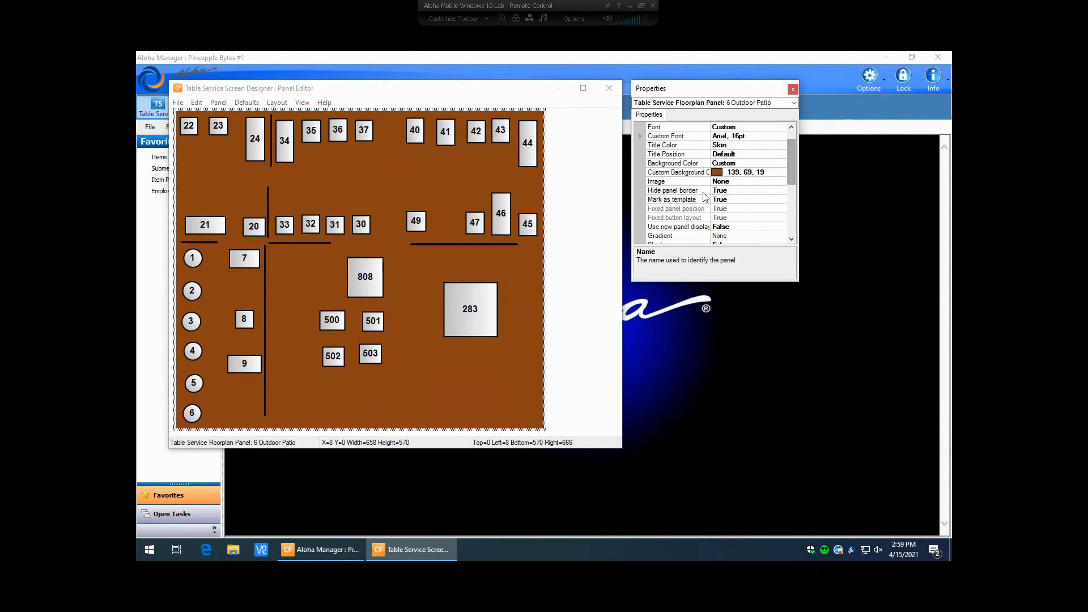
left_click(742, 201)
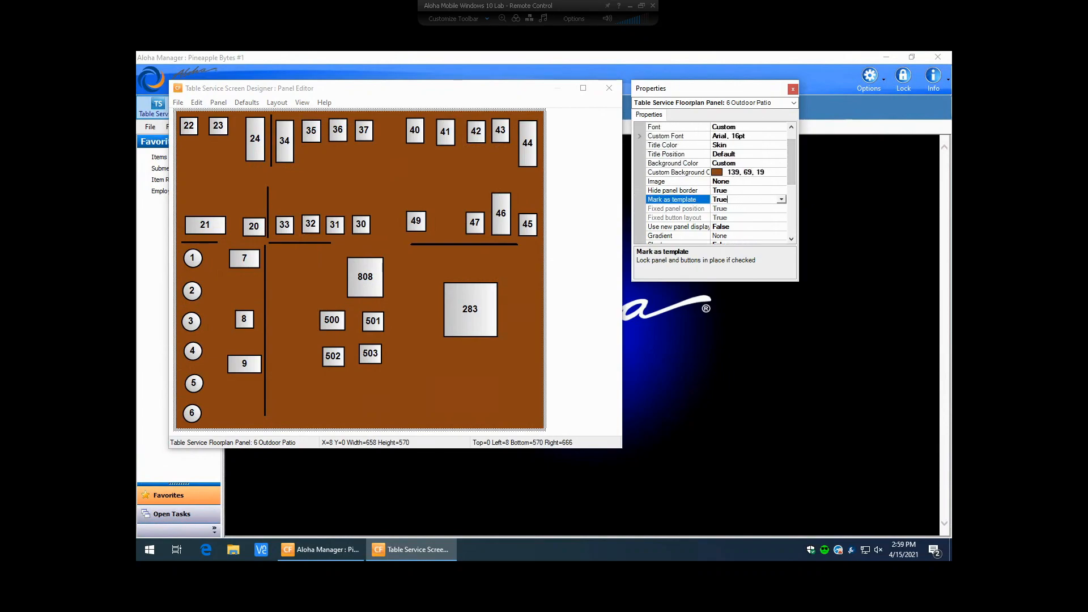
left_click(783, 201)
left_click(727, 218)
Set the Outdoor Patio panel's Fixed button layout property to False.
left_click(731, 218)
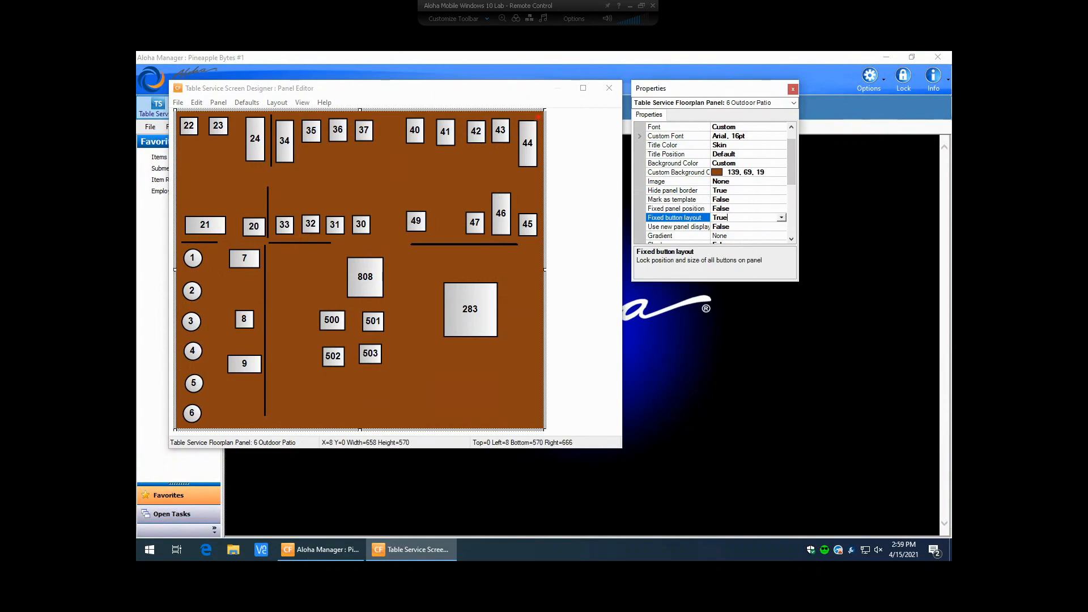
left_click(782, 218)
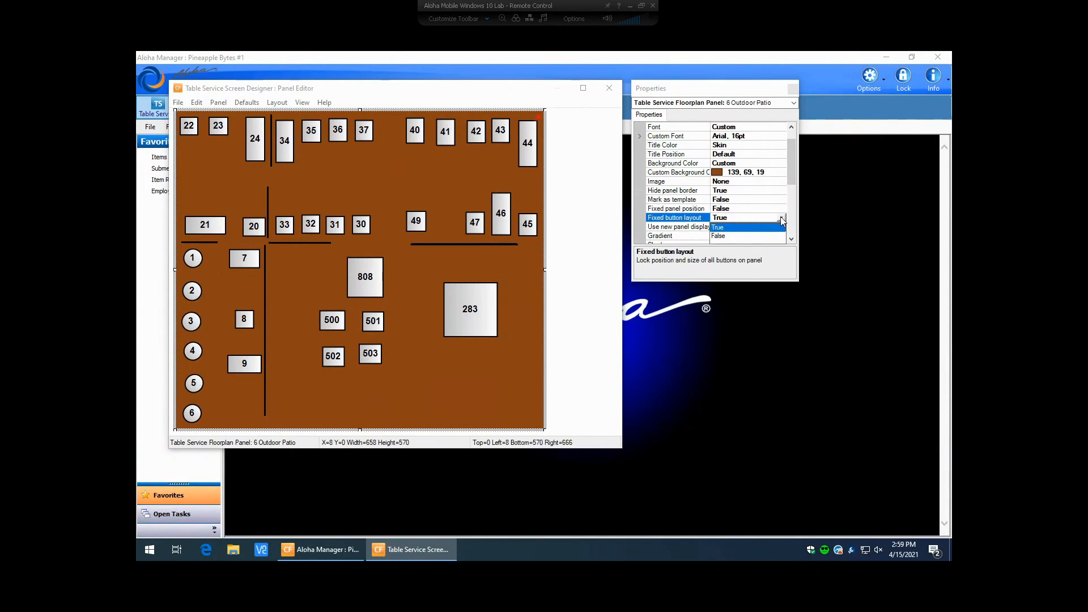
left_click(736, 237)
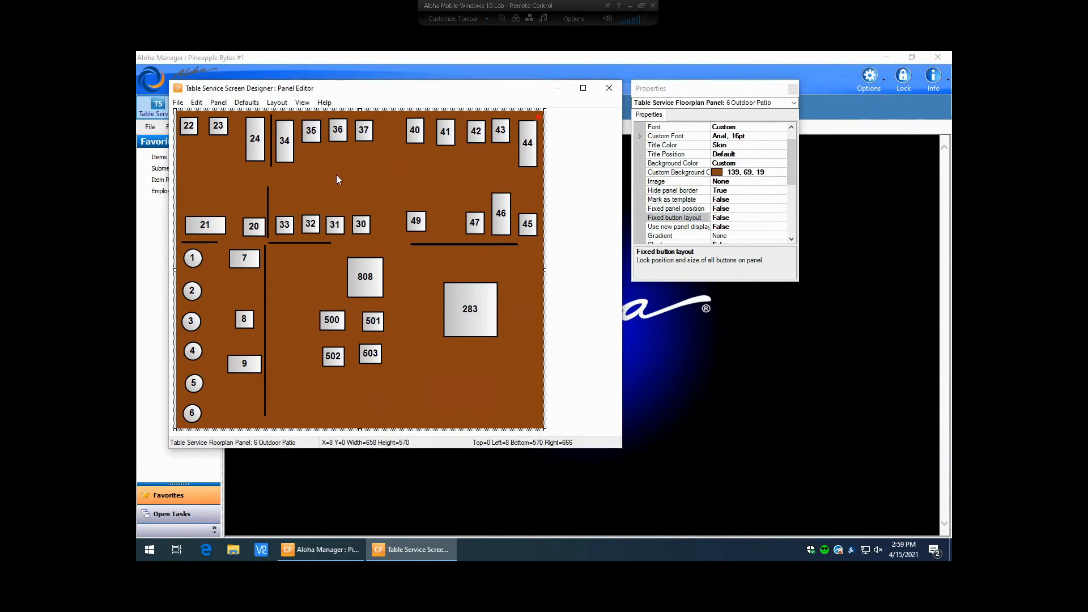
Delete all the copied tables and walls from the Outdoor Patio panel.
mouse_move(285, 147)
left_mouse_down()
mouse_move(297, 174)
mouse_move(285, 140)
left_mouse_up()
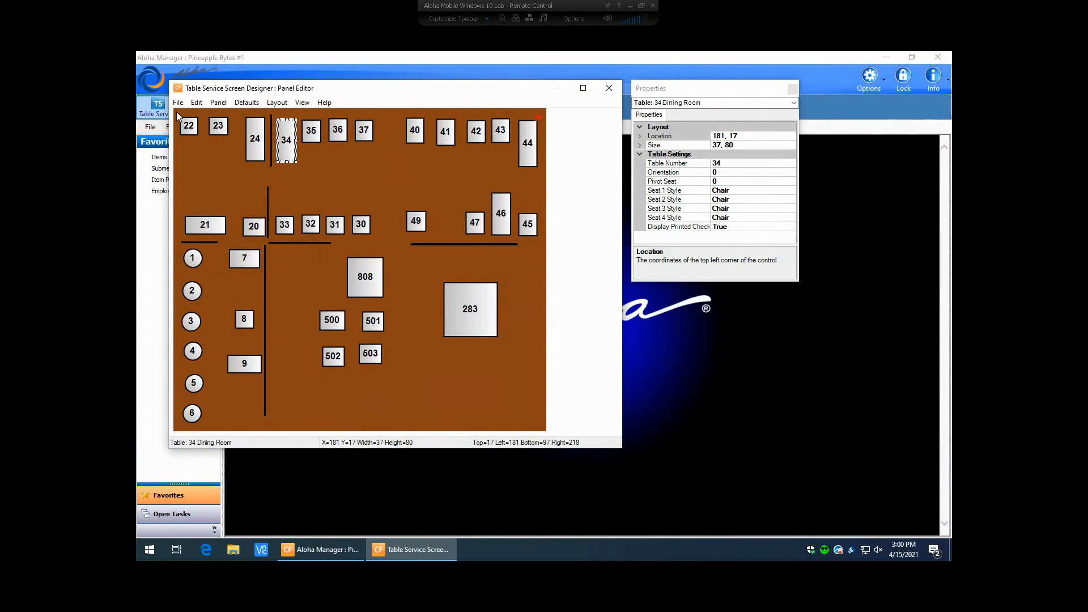
left_click_drag(176, 112, 541, 428)
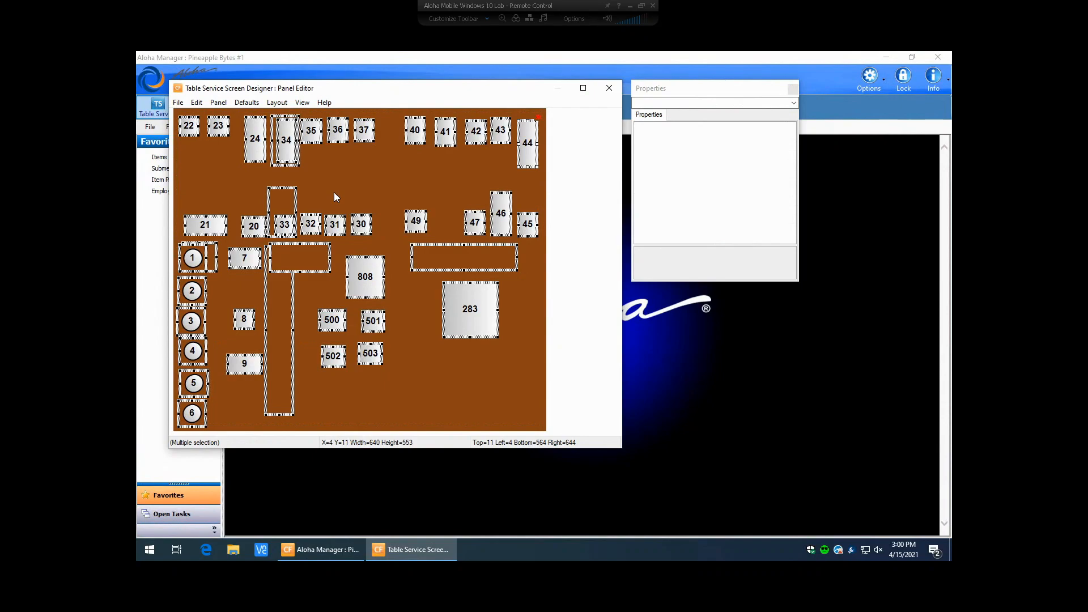
key("Delete")
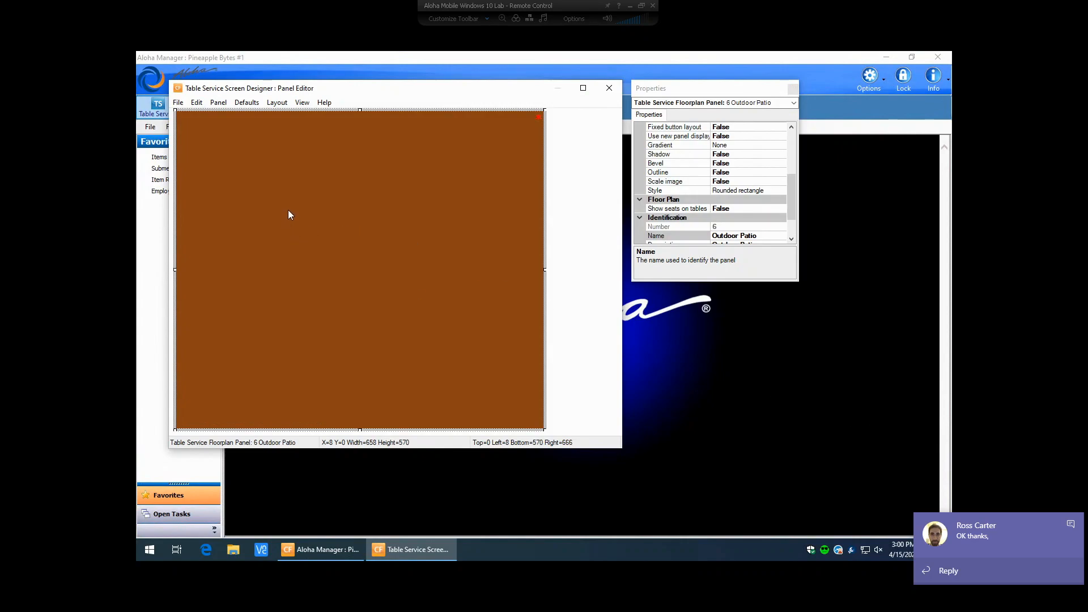
right_click(300, 196)
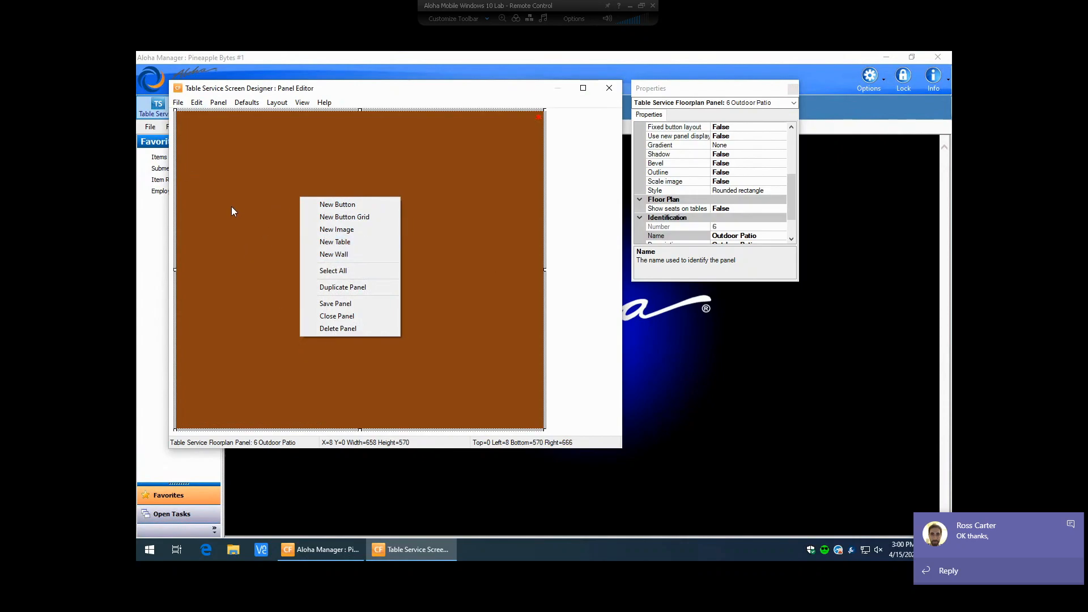
left_click(792, 209)
left_click_drag(791, 195, 788, 172)
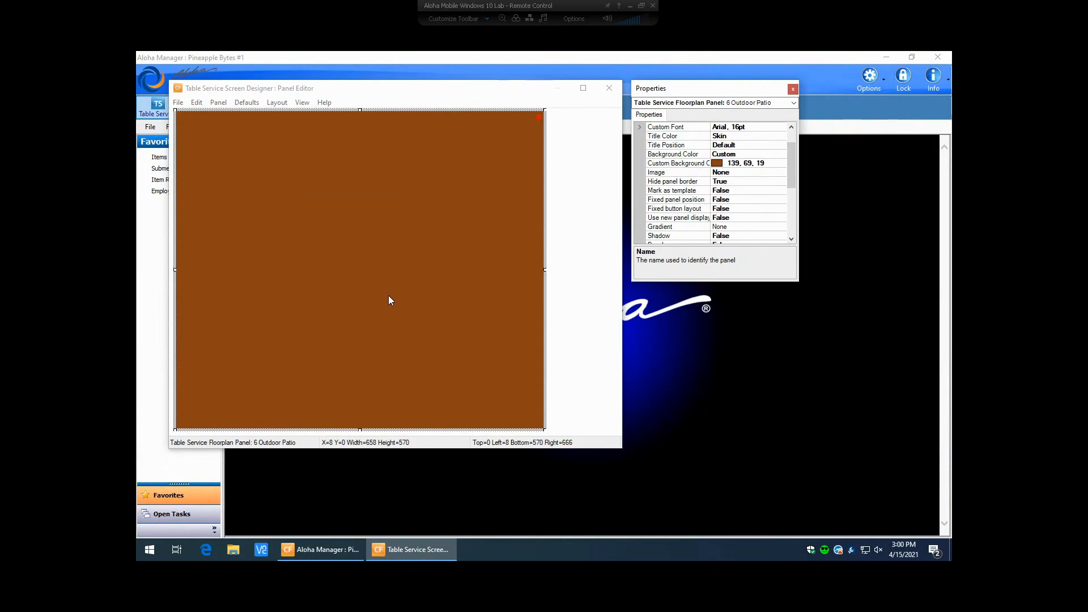
Add a new table with table number 3 to the Outdoor Patio panel and save the panel.
right_click(312, 199)
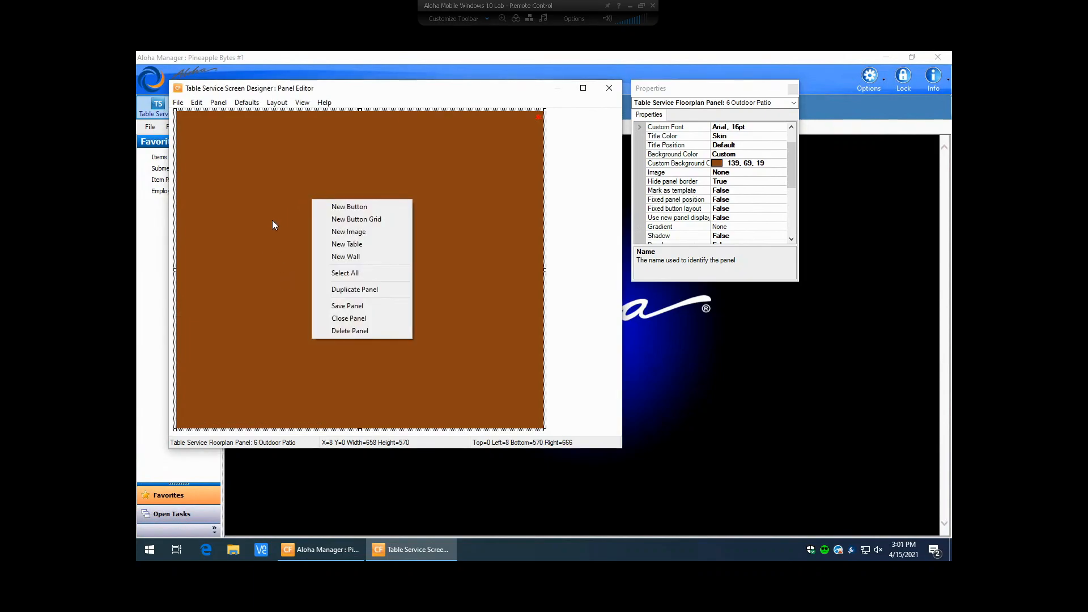
left_click(343, 244)
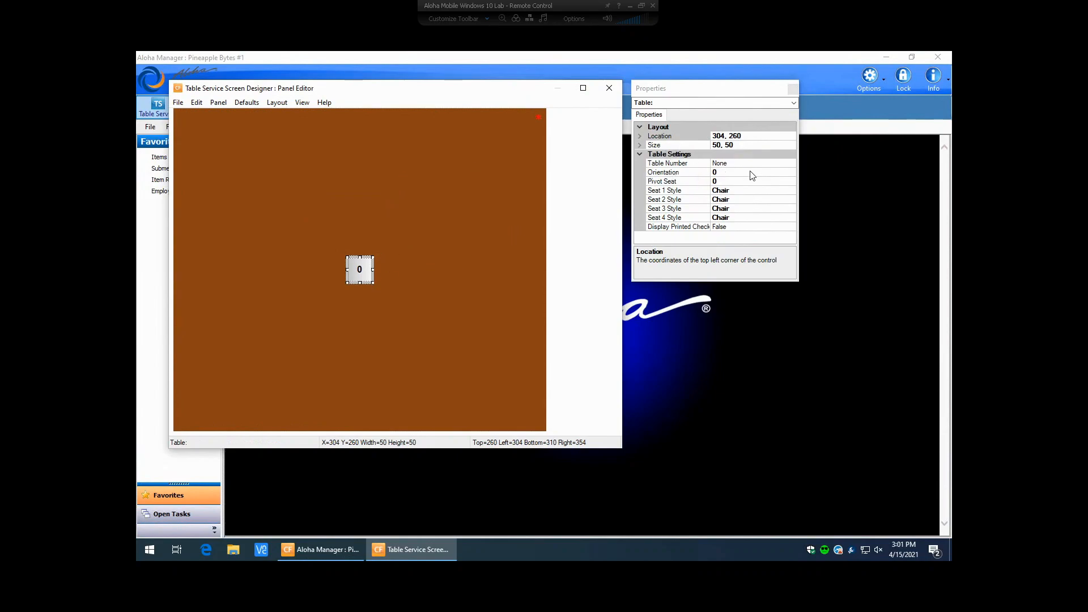
left_click(765, 164)
left_click(790, 163)
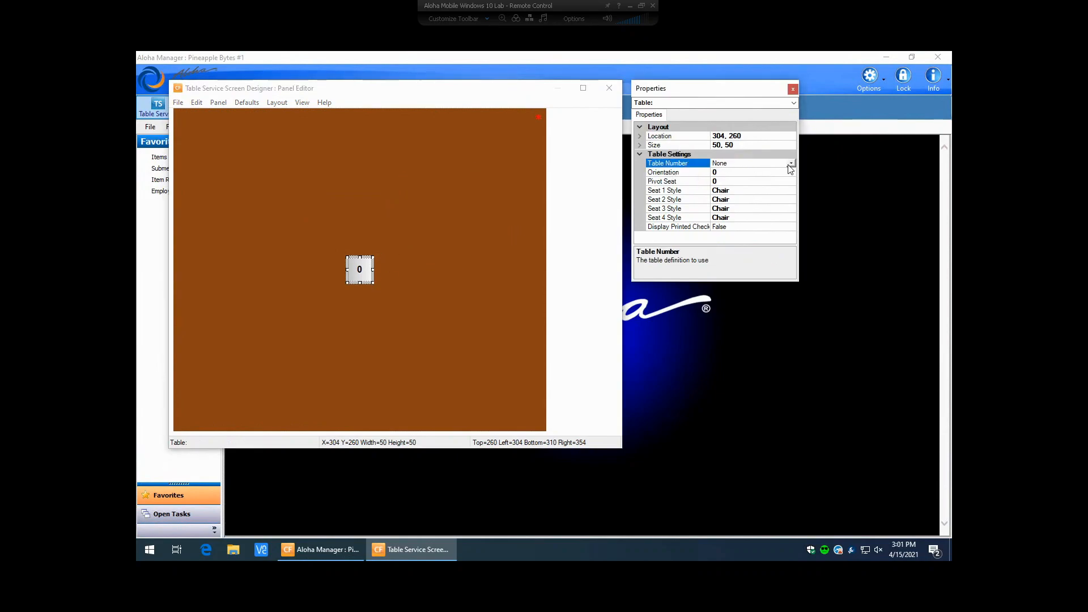
left_click(667, 230)
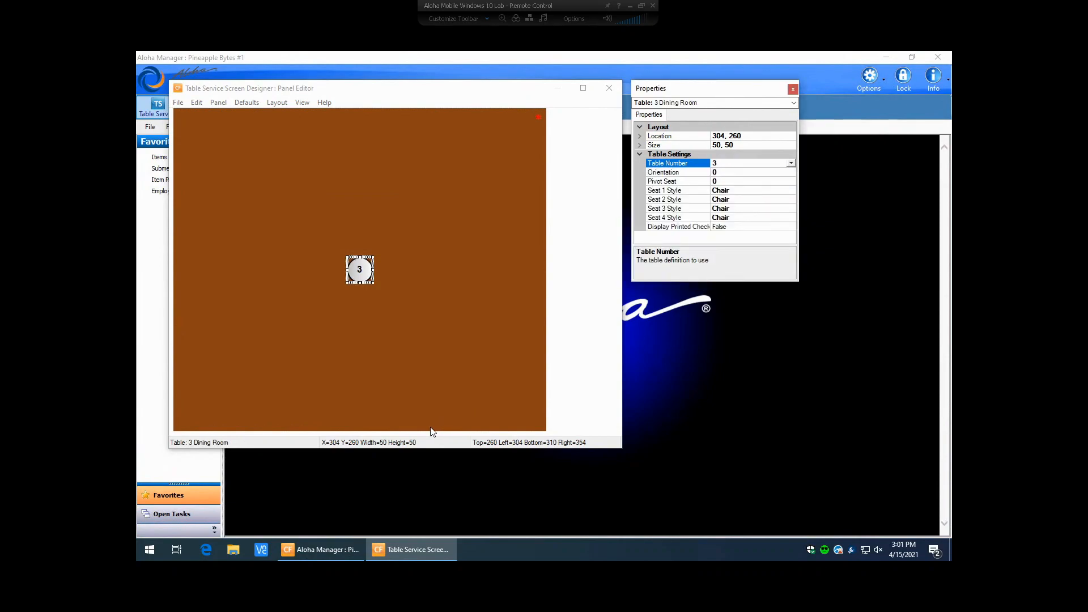
right_click(446, 256)
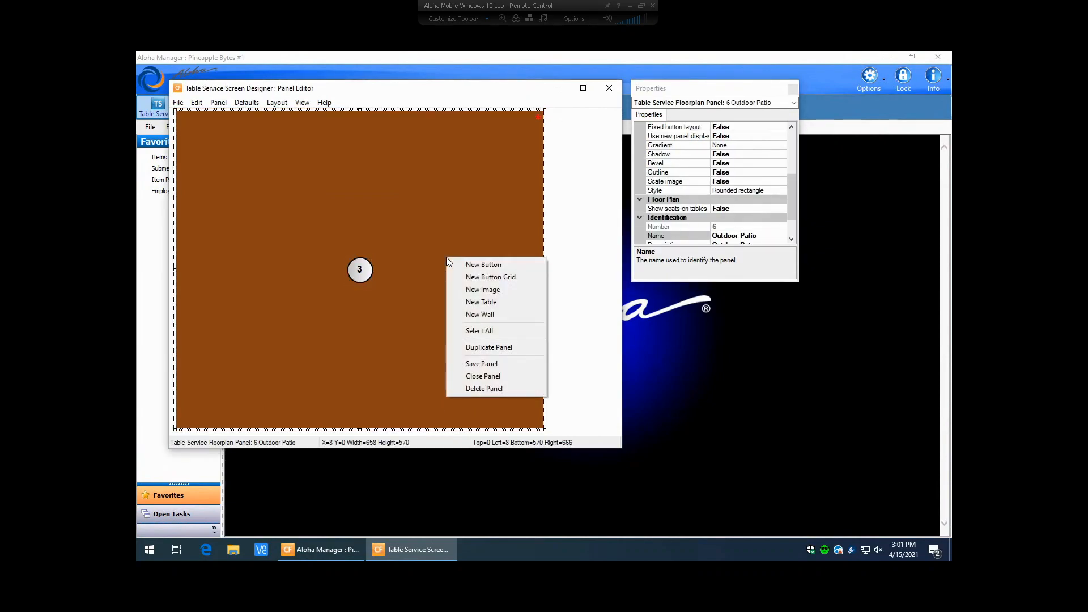
left_click(479, 363)
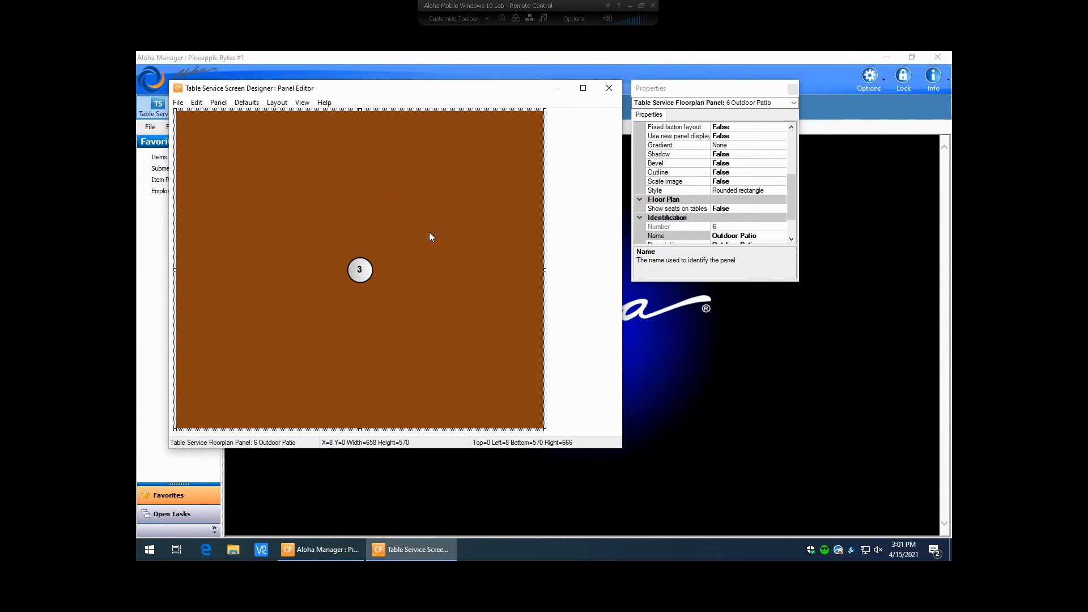
Open the Functions panel alongside the Outdoor Patio panel.
right_click(590, 148)
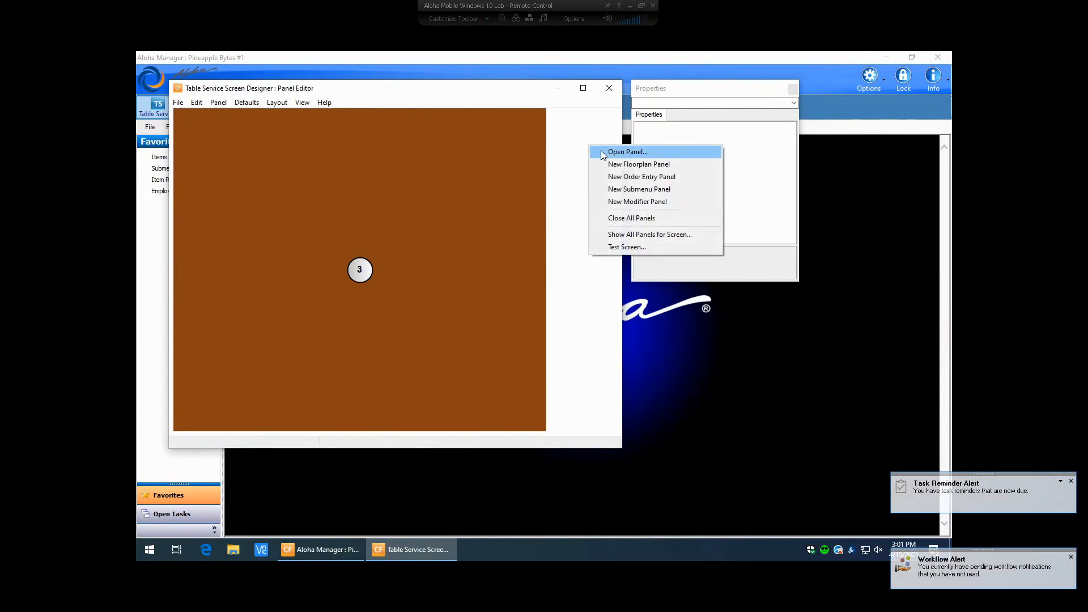
left_click(601, 151)
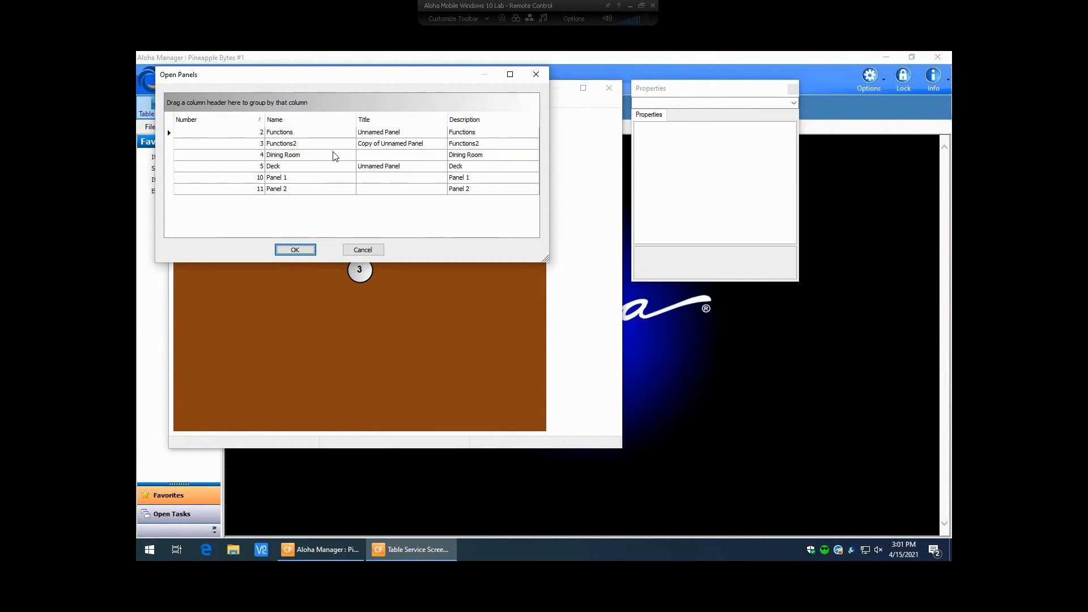
left_click(293, 133)
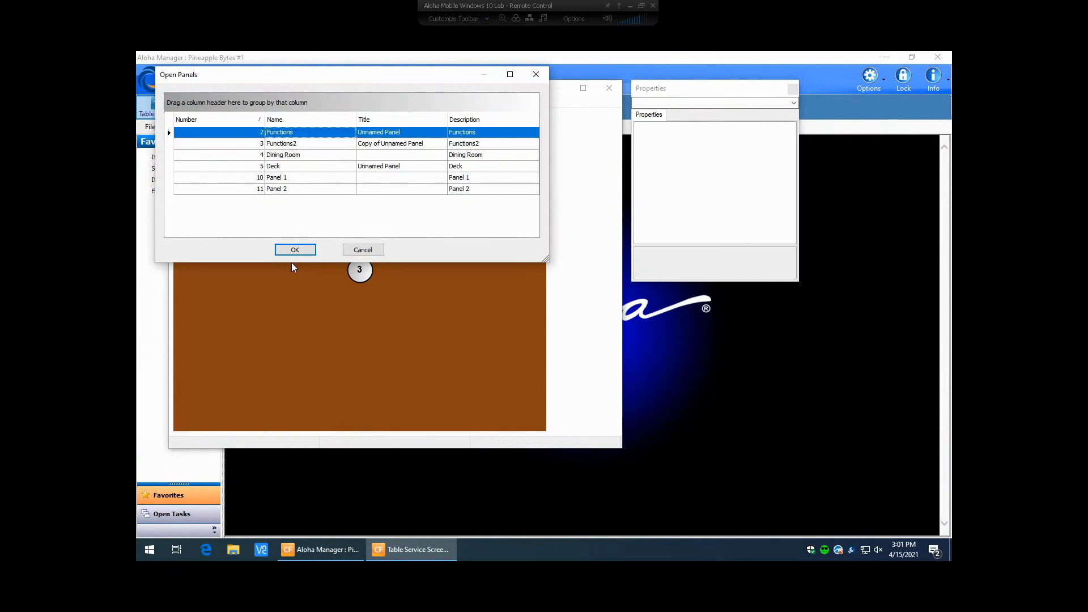
left_click(291, 253)
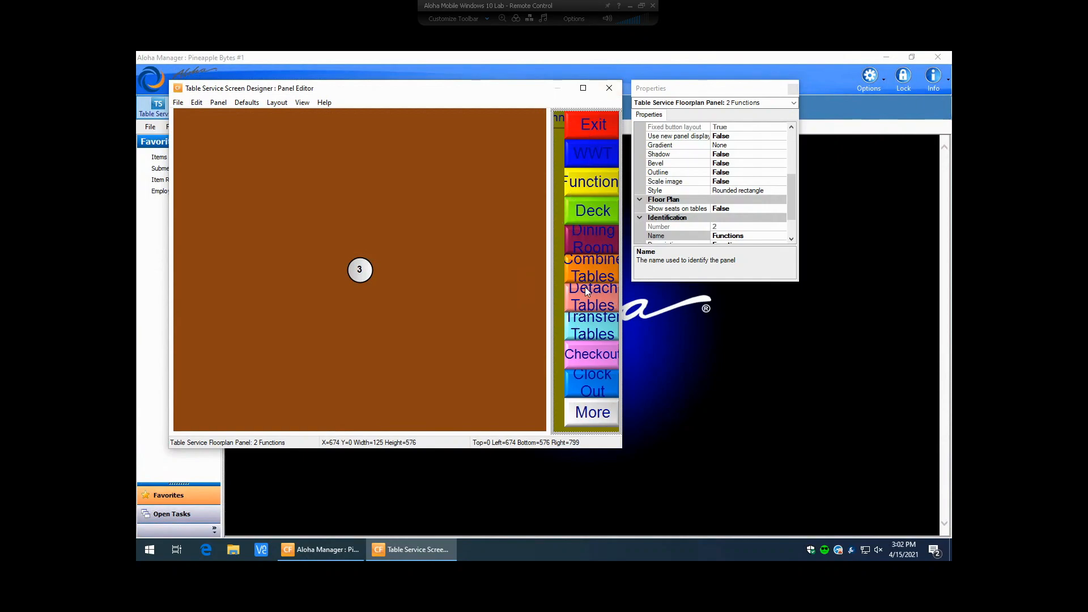
Examine the Dining Room button's action and its selection of panels to display, leaving the selection as it is.
left_click(589, 242)
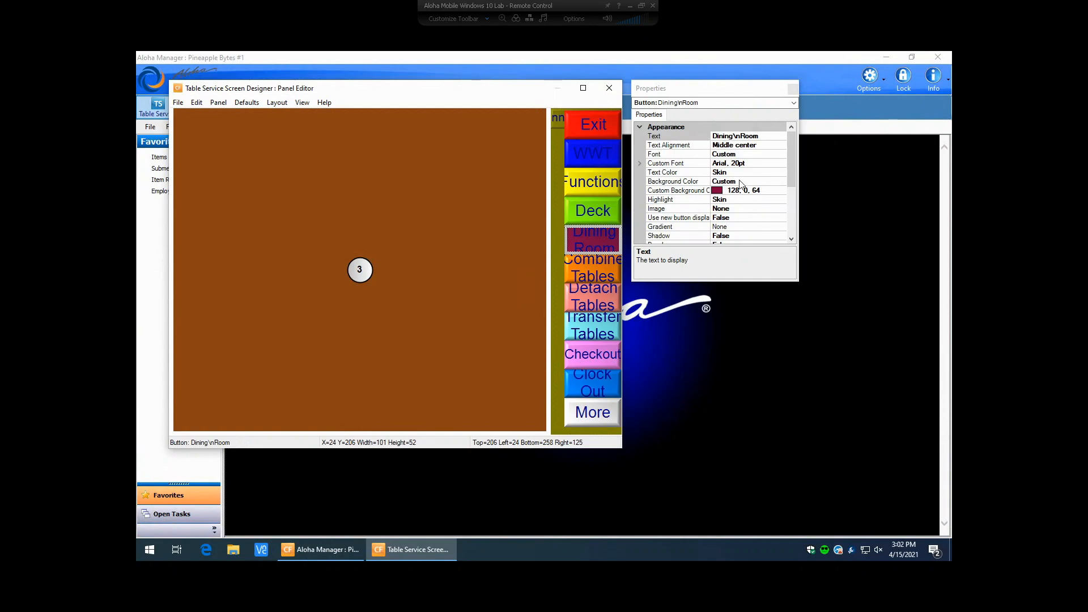
left_click_drag(791, 177, 784, 240)
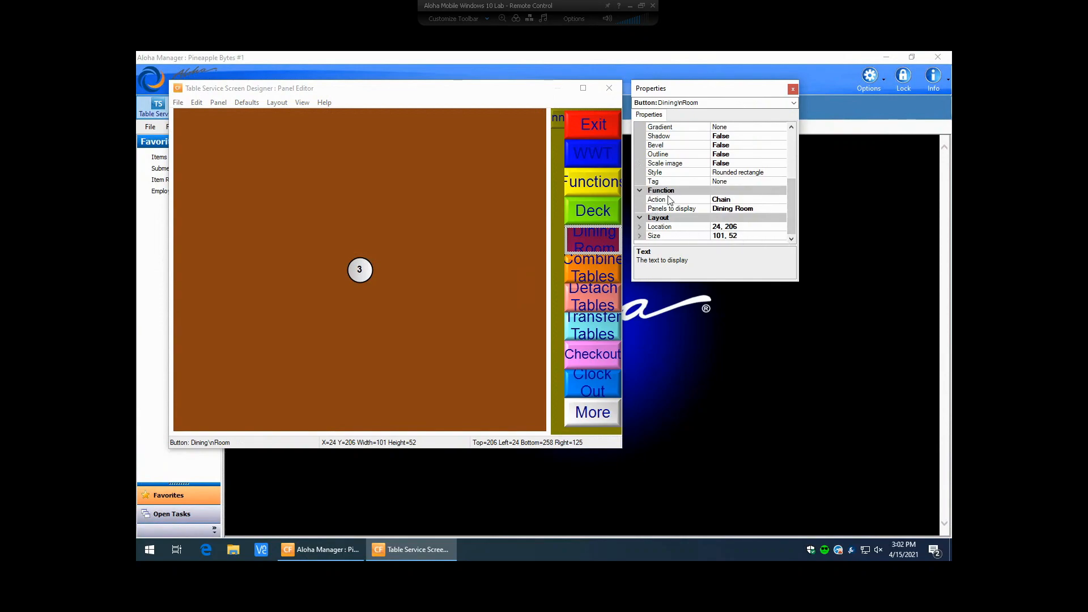
left_click(736, 210)
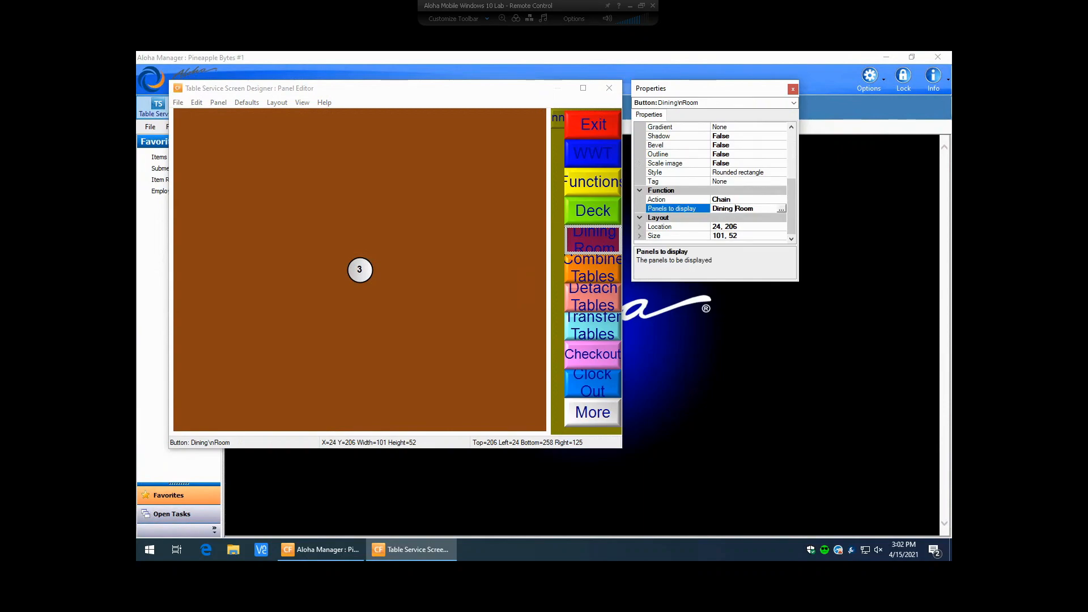
left_click(740, 200)
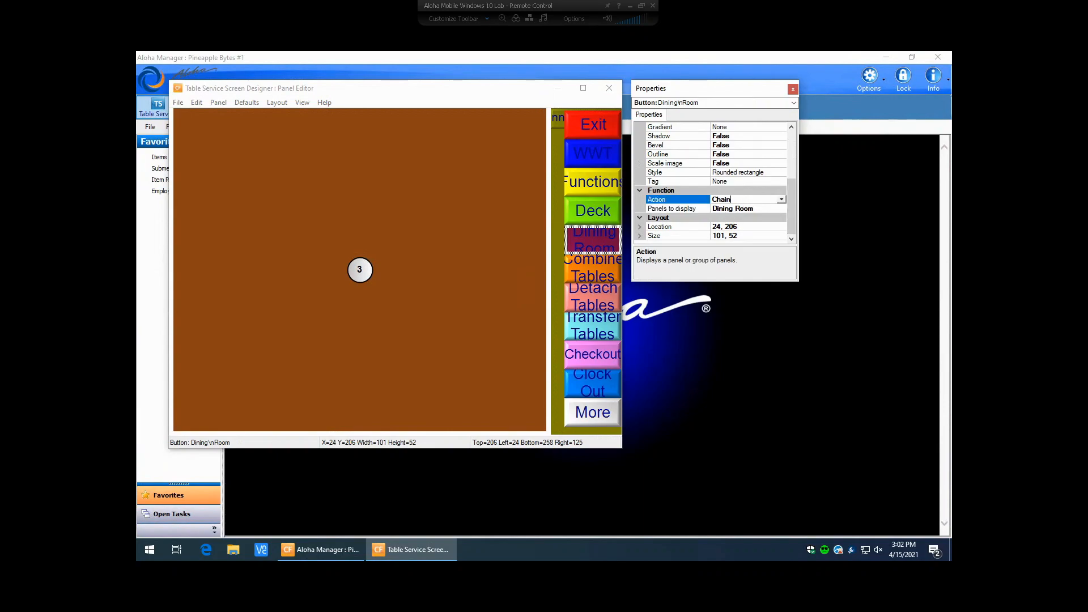
left_click(751, 208)
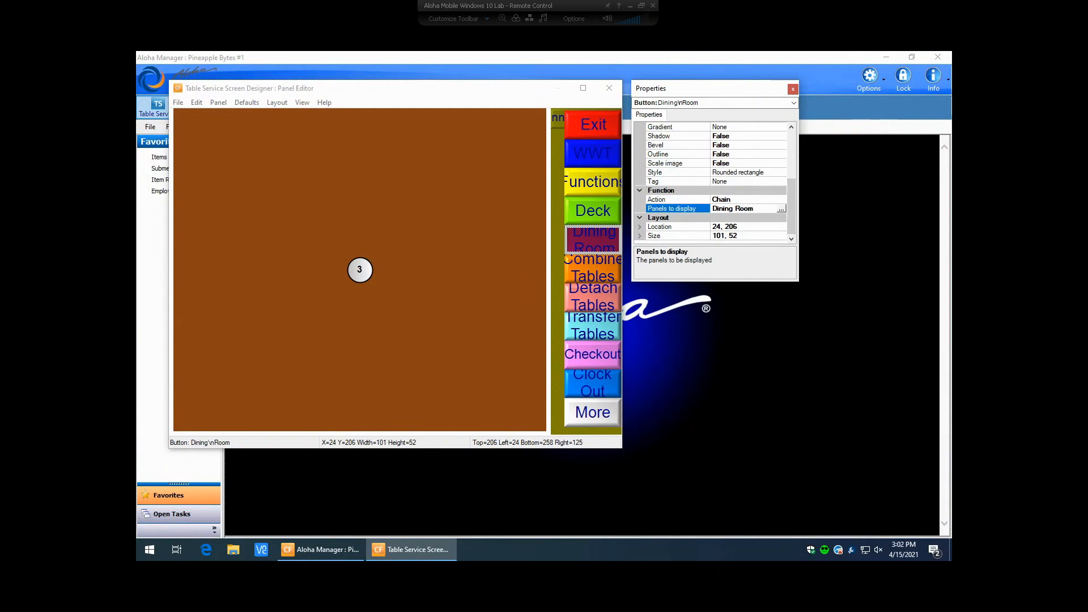
left_click(781, 209)
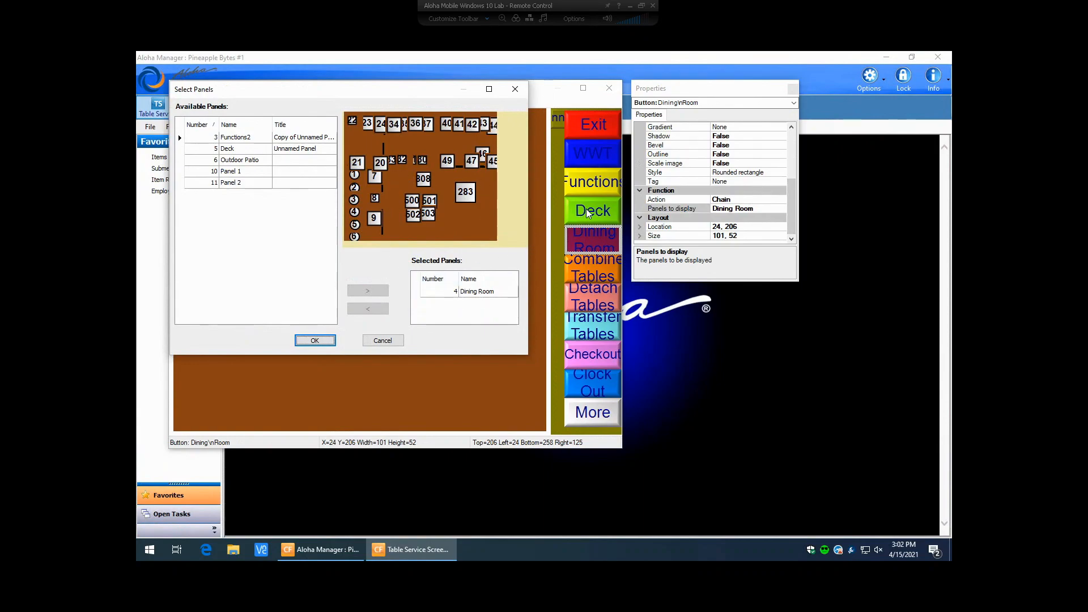
left_click(381, 340)
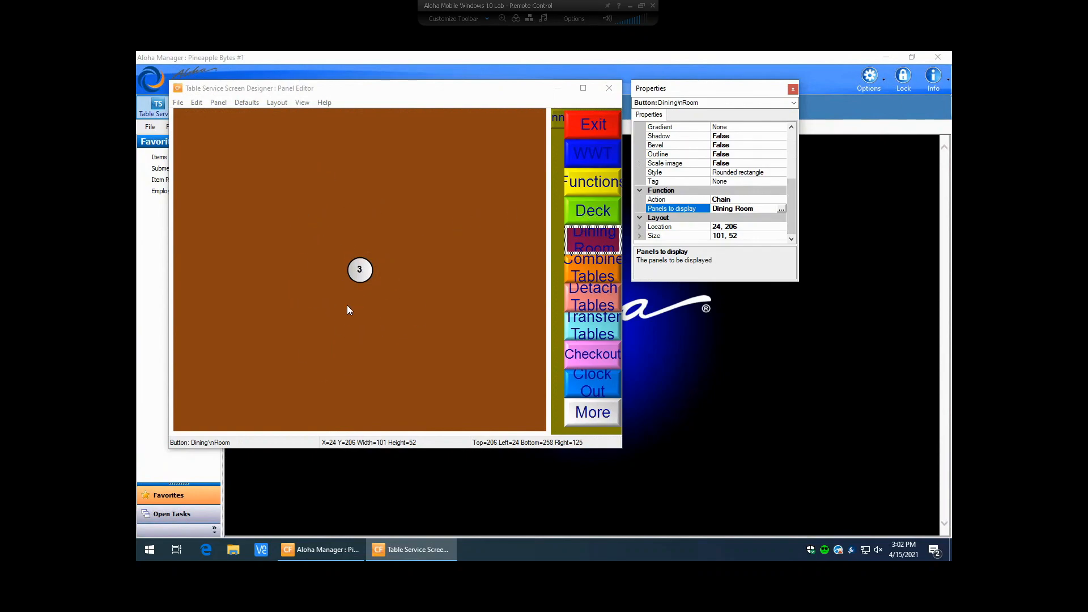
Replace Deck with Outdoor Patio as the panel that the Deck button displays.
left_click(573, 216)
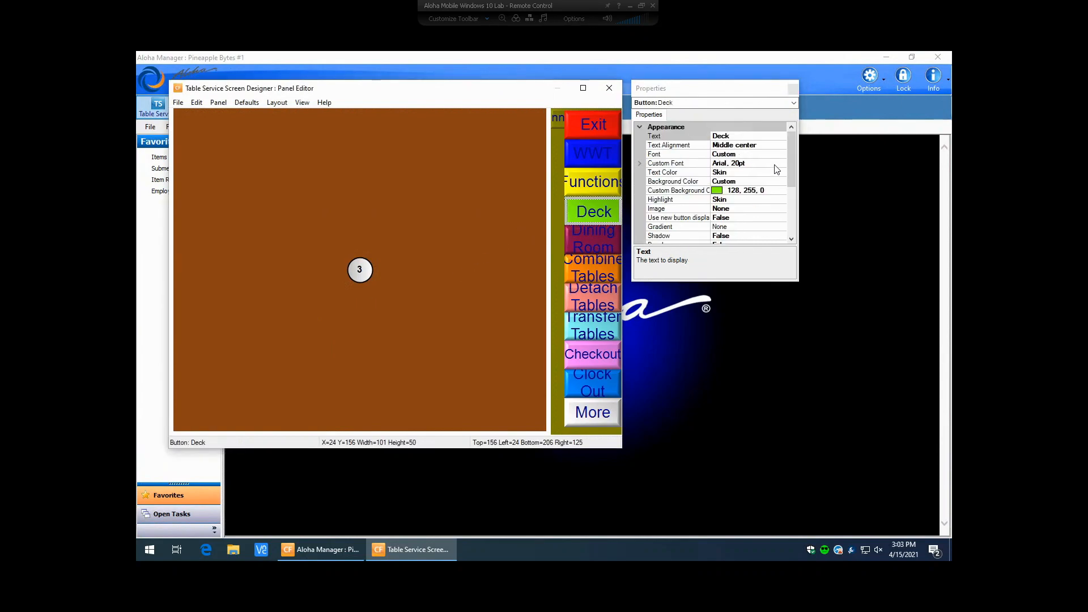
left_click_drag(792, 175, 785, 238)
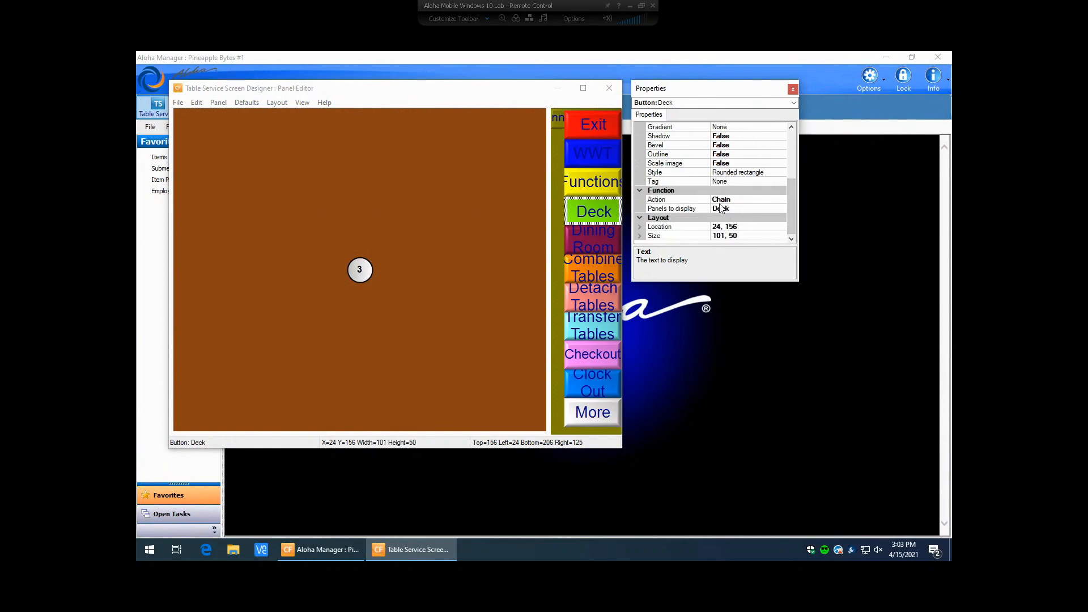
left_click(746, 207)
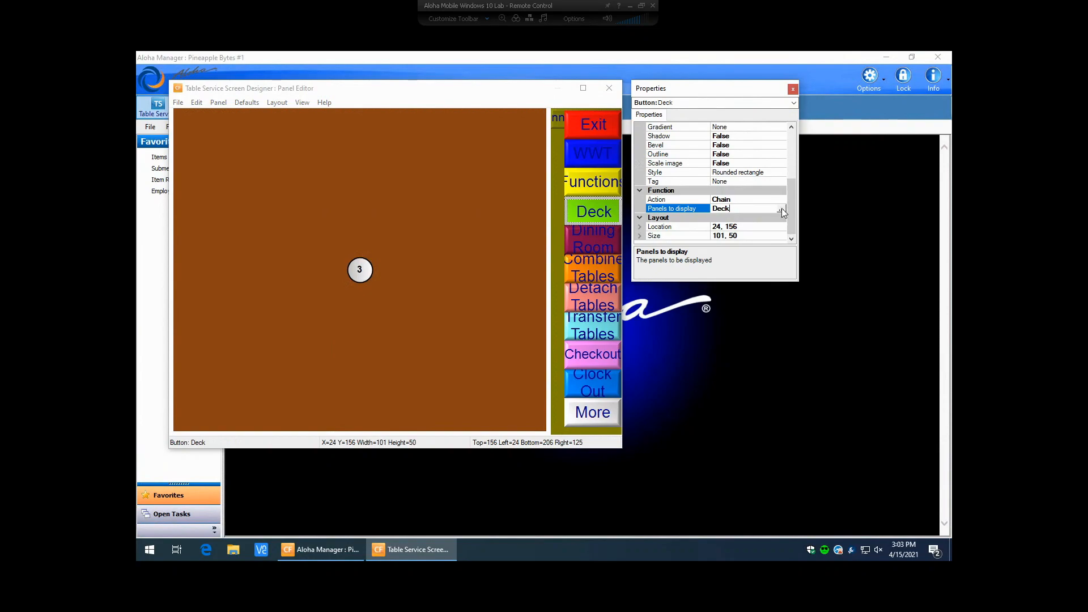
left_click(780, 209)
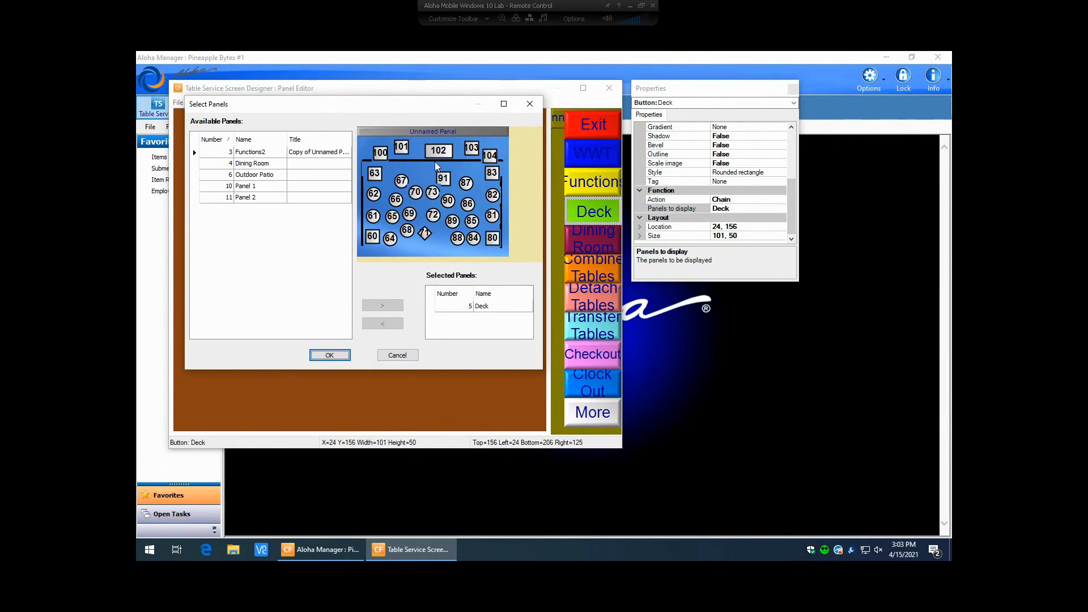
left_click(473, 306)
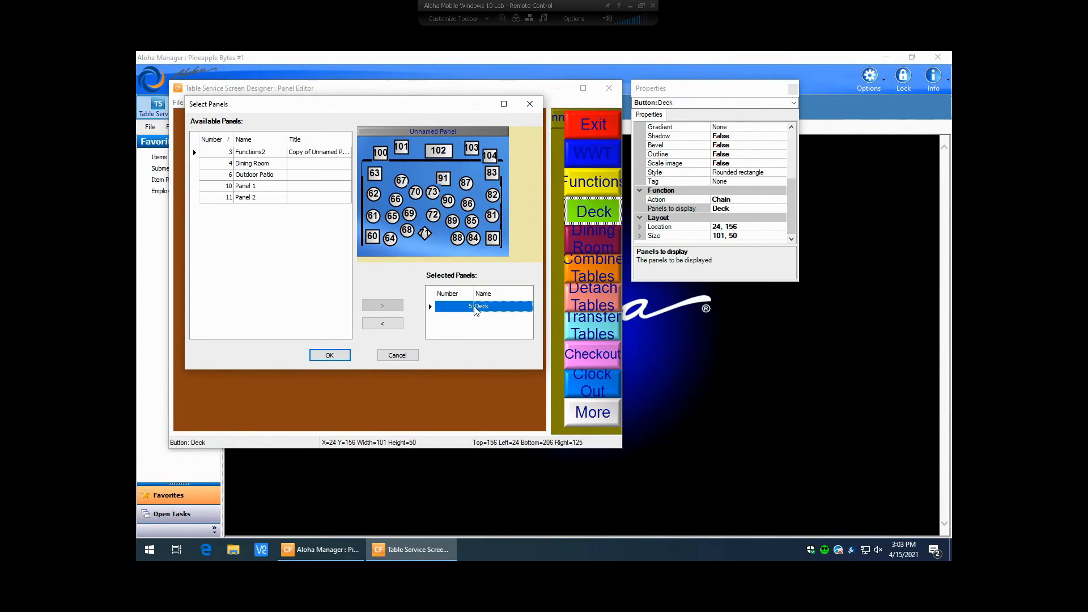
left_click(389, 323)
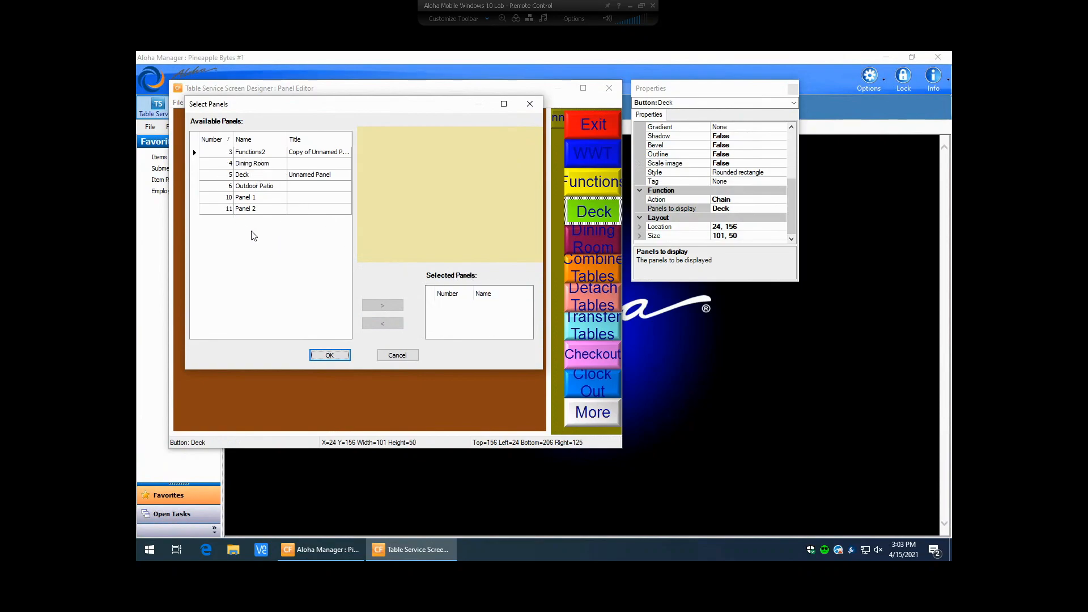
left_click(225, 187)
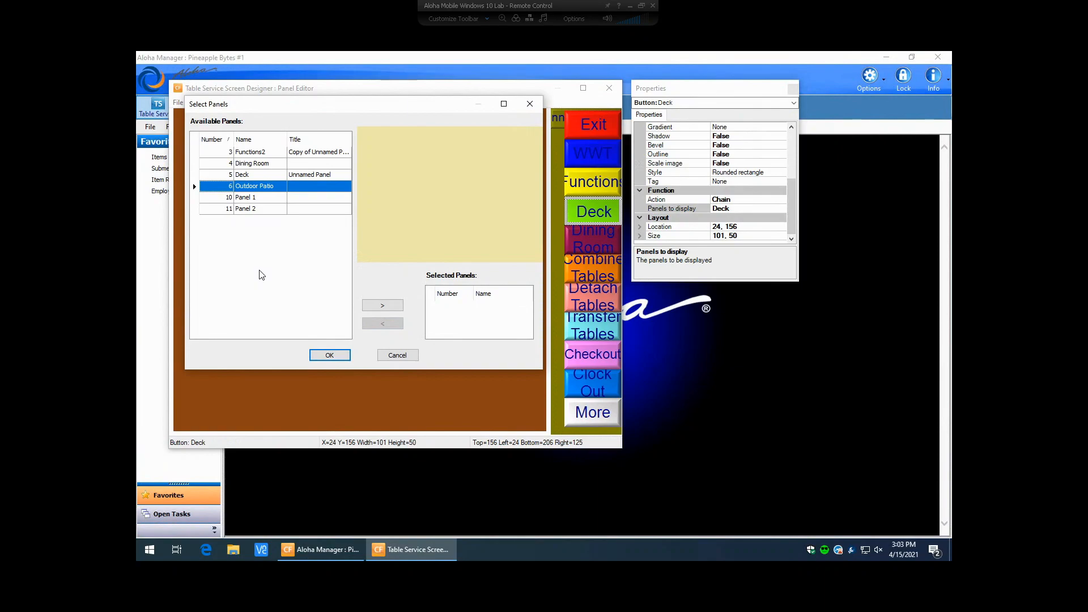
left_click(383, 306)
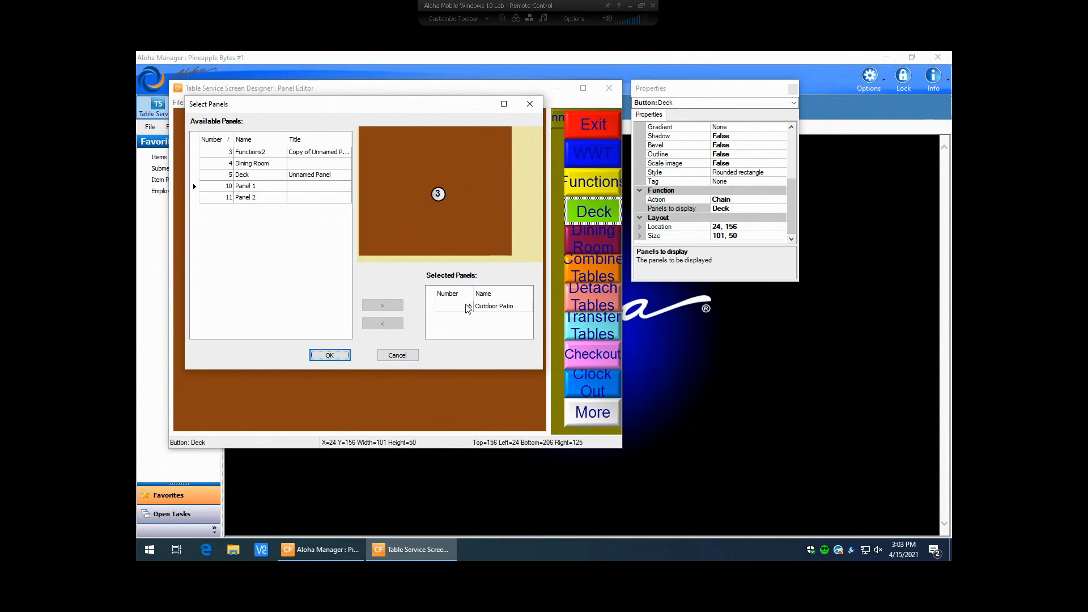
left_click(329, 356)
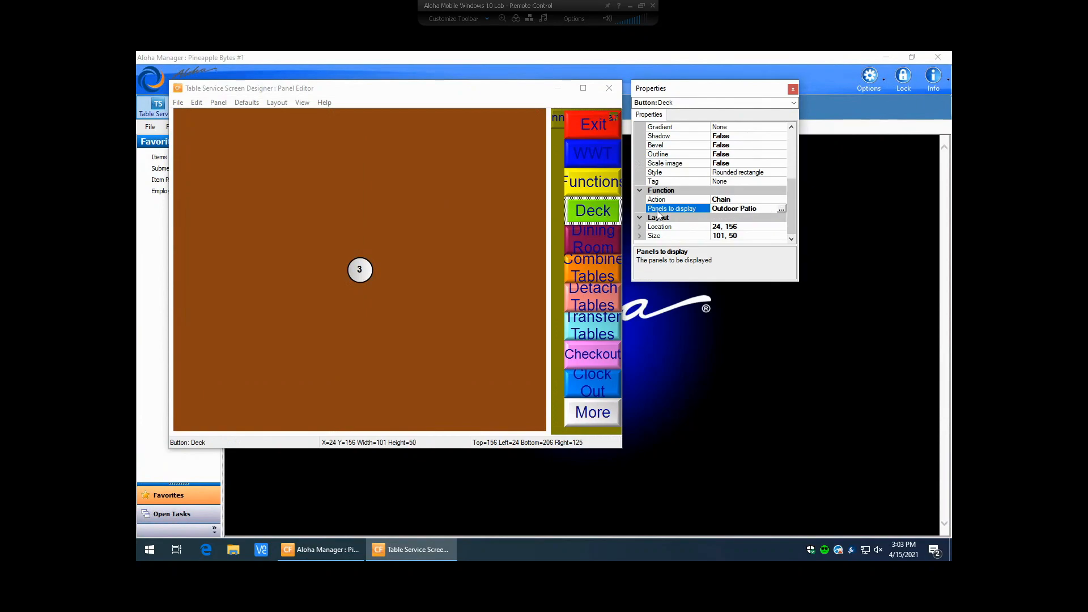
Change the Deck button's text to Patio.
left_click_drag(791, 209, 790, 151)
left_click(749, 138)
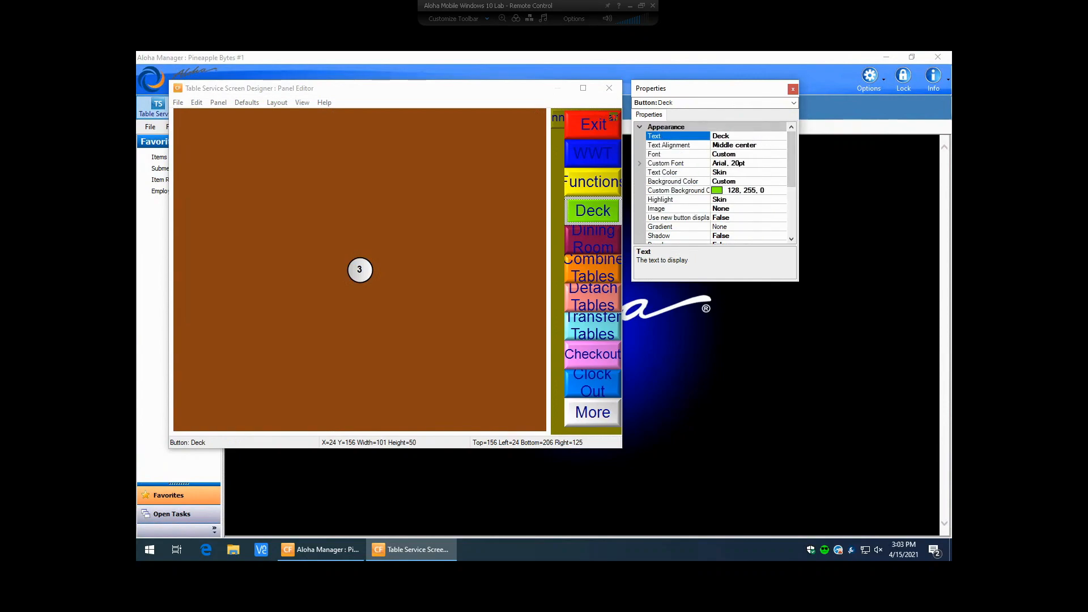
key("BackSpace")
key("BackSpace")
key("BackSpace")
key("BackSpace")
type("Patio")
key("Return")
Set the Functions panel's Mark as template property to False.
left_click(557, 154)
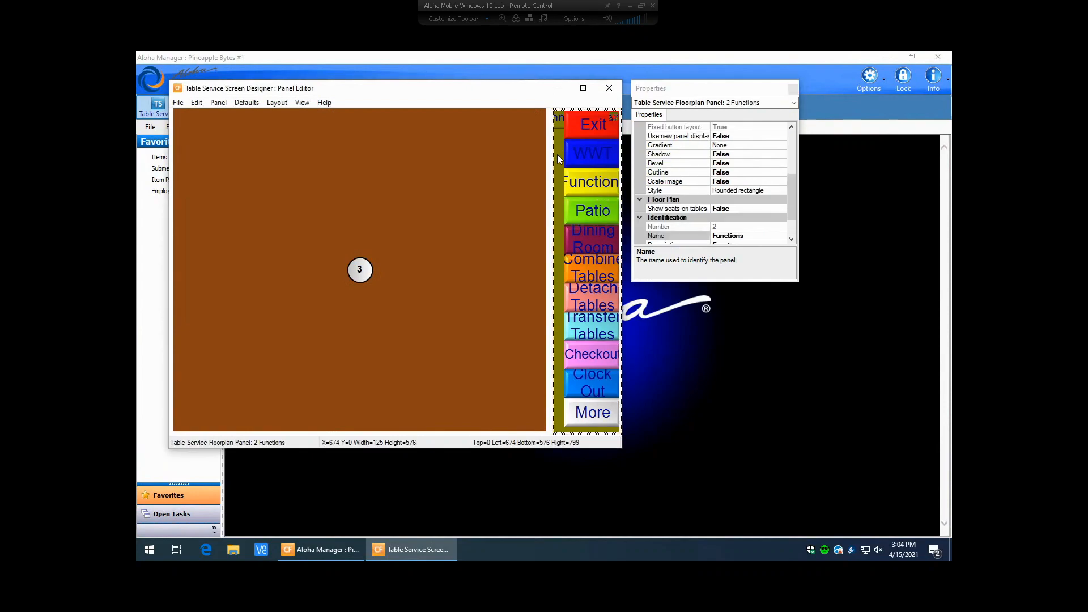
left_click_drag(791, 204, 786, 166)
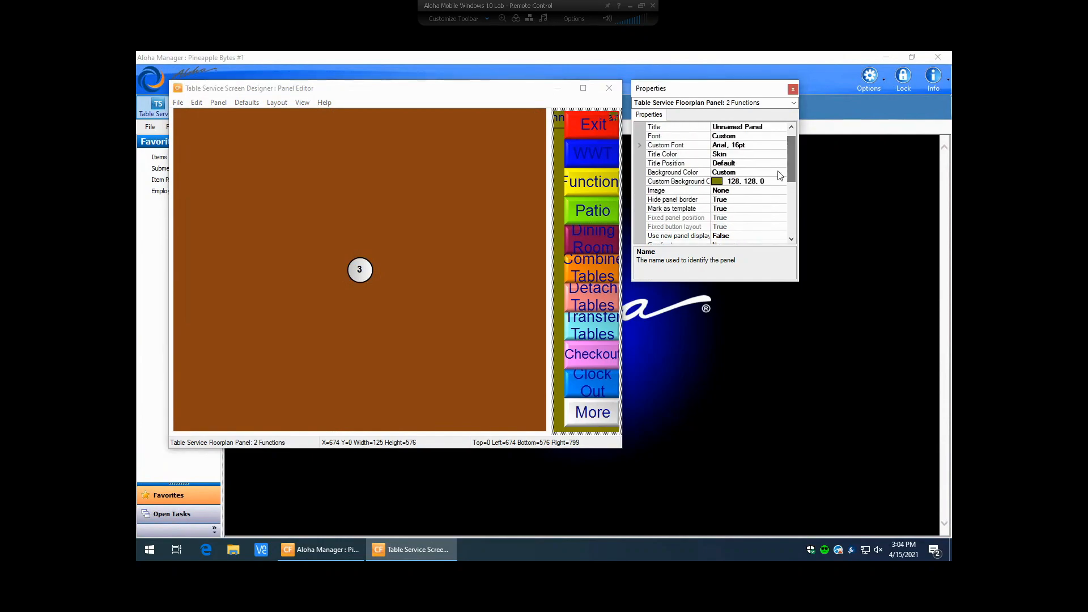
left_click(730, 209)
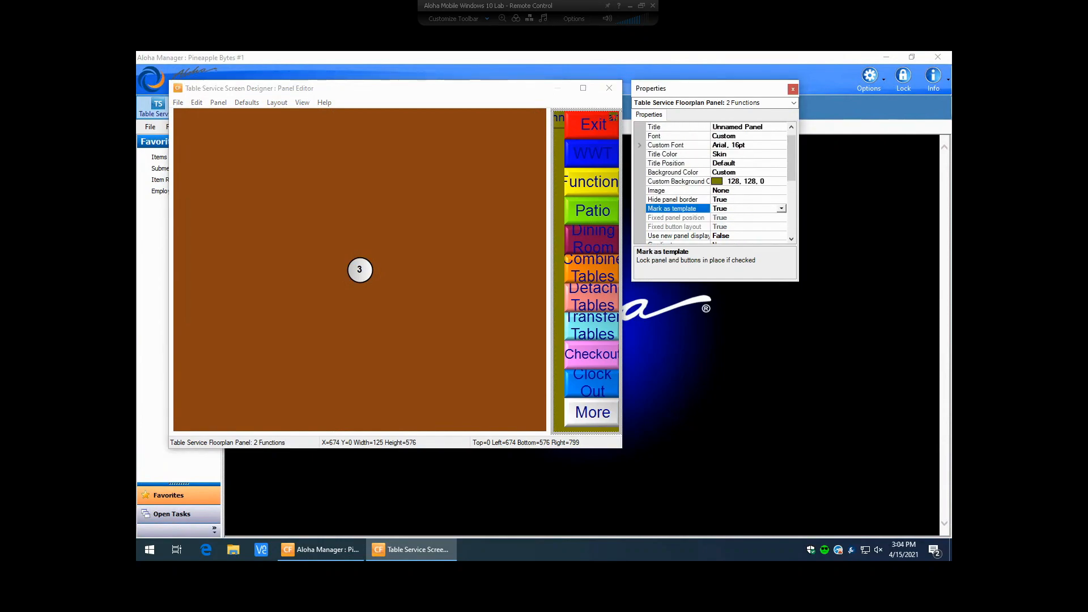
left_click(781, 209)
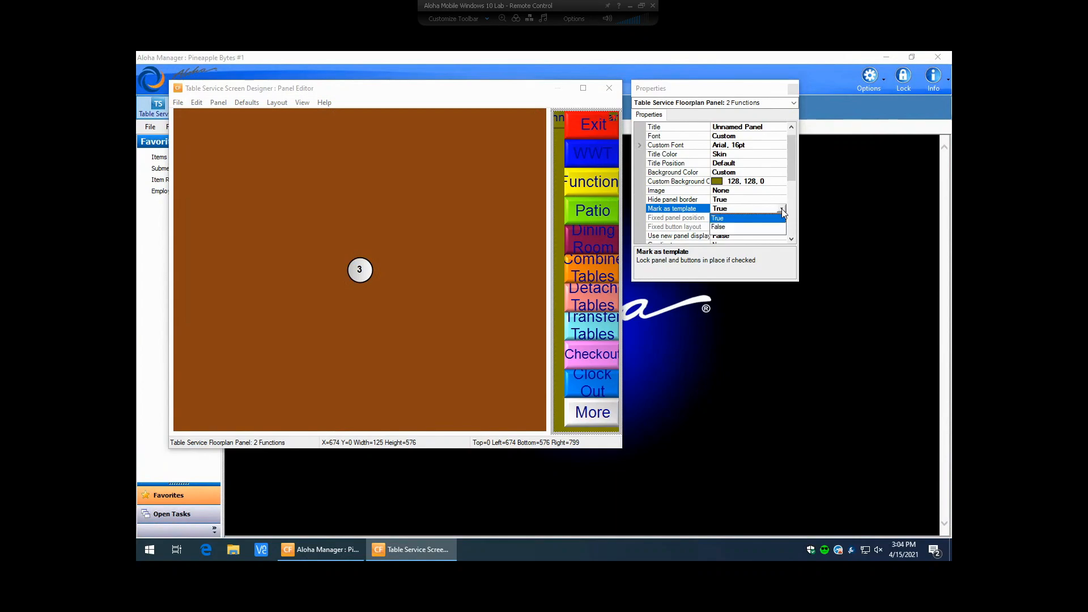
left_click(719, 226)
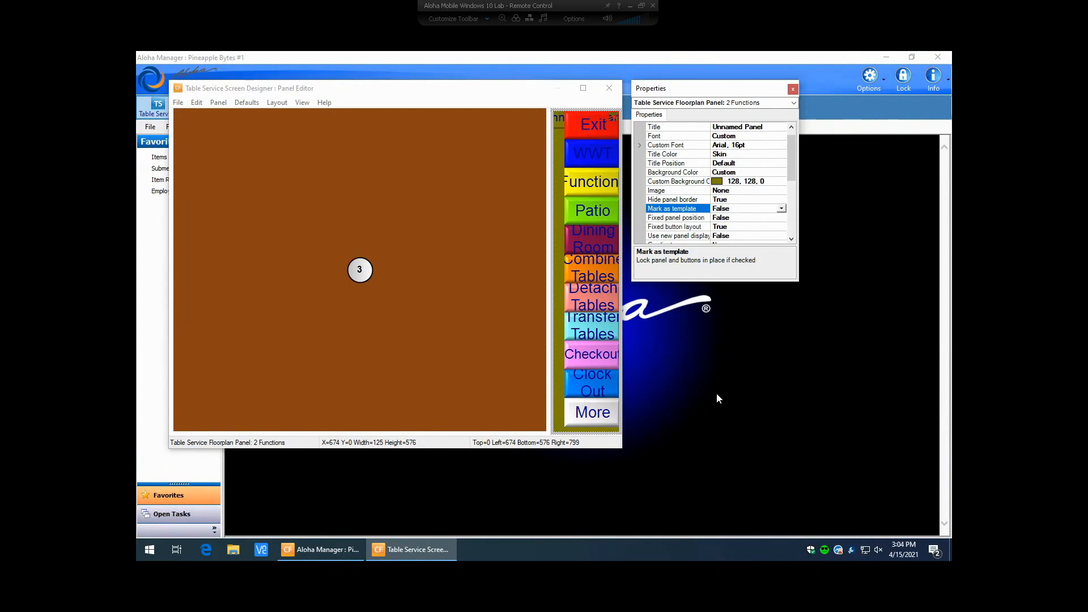
Unlock the Functions panel's buttons by setting its Fixed button layout property to False.
left_click(580, 213)
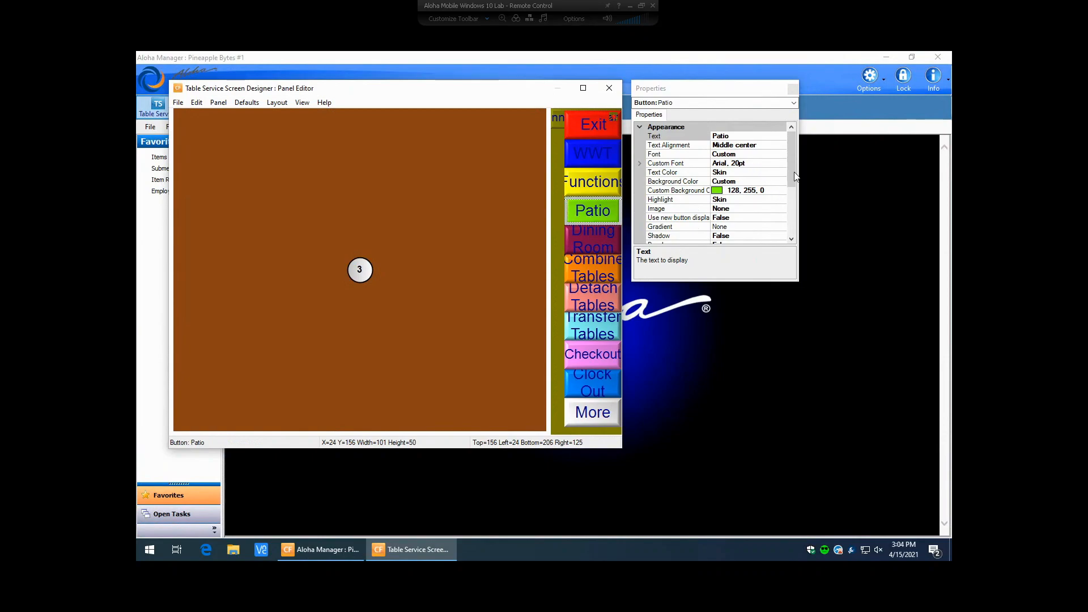
mouse_move(791, 166)
left_mouse_down()
mouse_move(786, 209)
mouse_move(787, 145)
left_mouse_up()
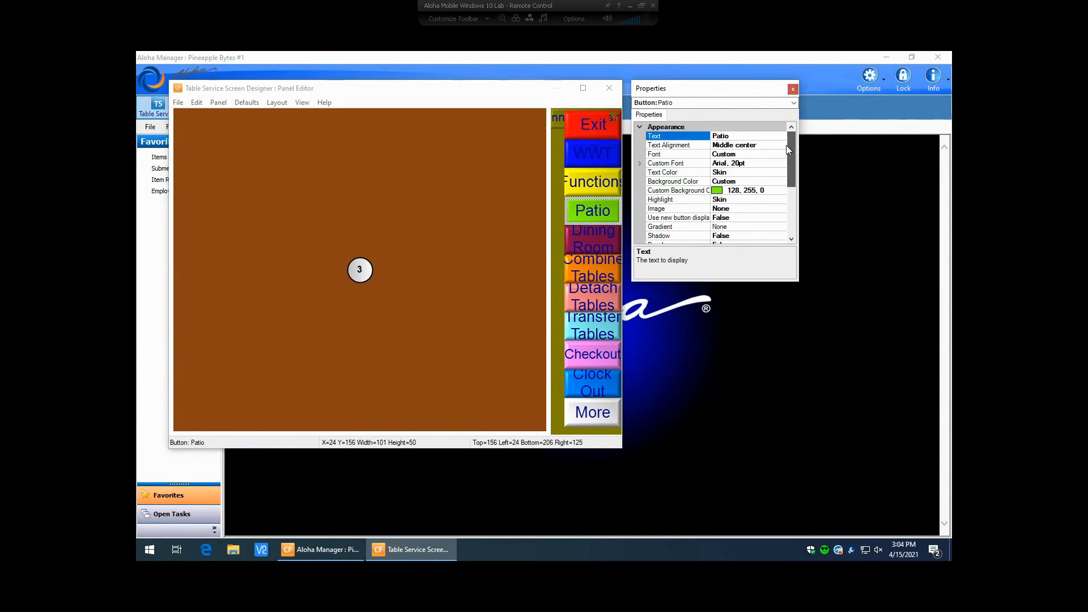
left_click(556, 148)
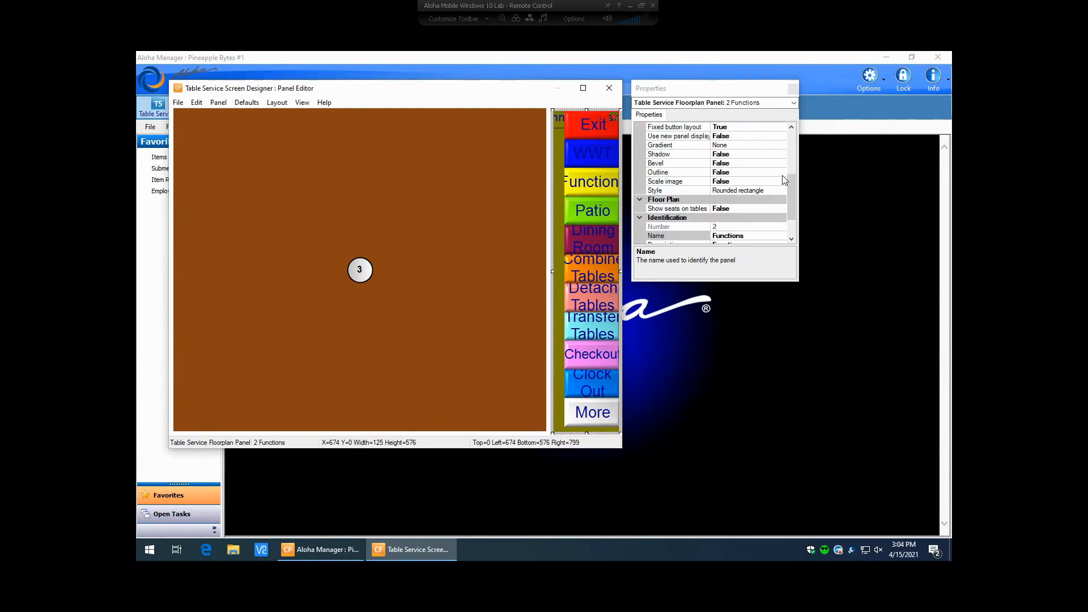
left_click_drag(791, 200, 790, 155)
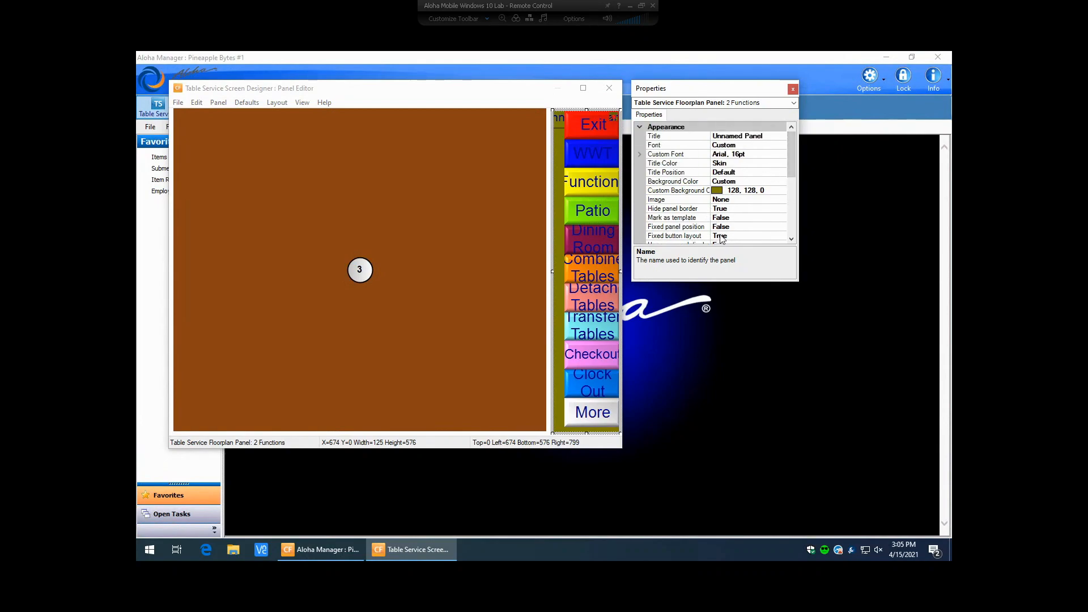
left_click(778, 237)
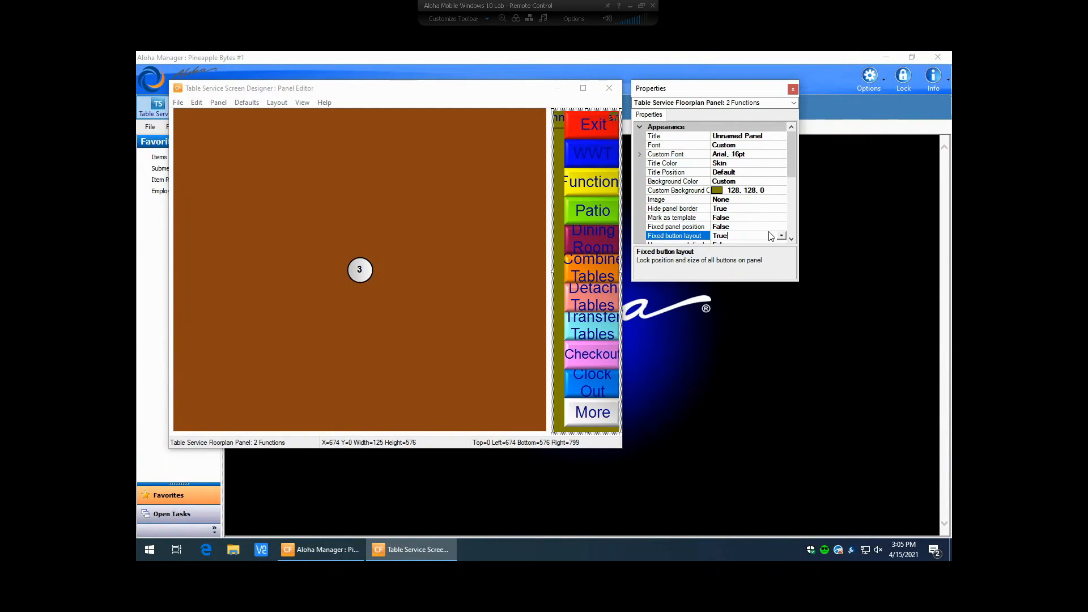
left_click(782, 235)
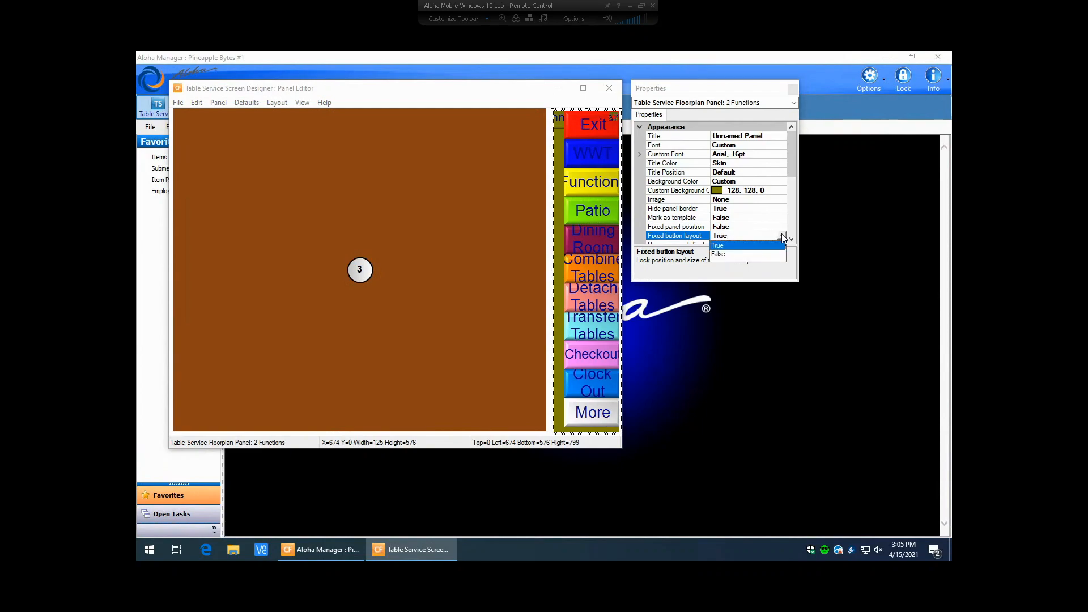
left_click(718, 254)
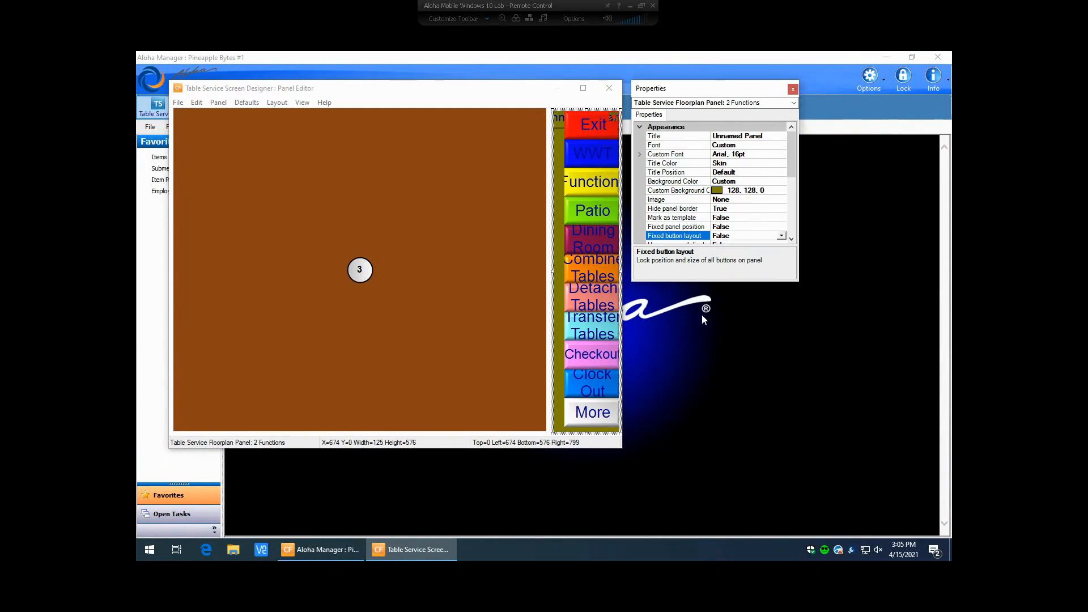
Shrink the Patio button to about 49 wide by 44 high, keeping its upper-left corner in place.
left_click(590, 212)
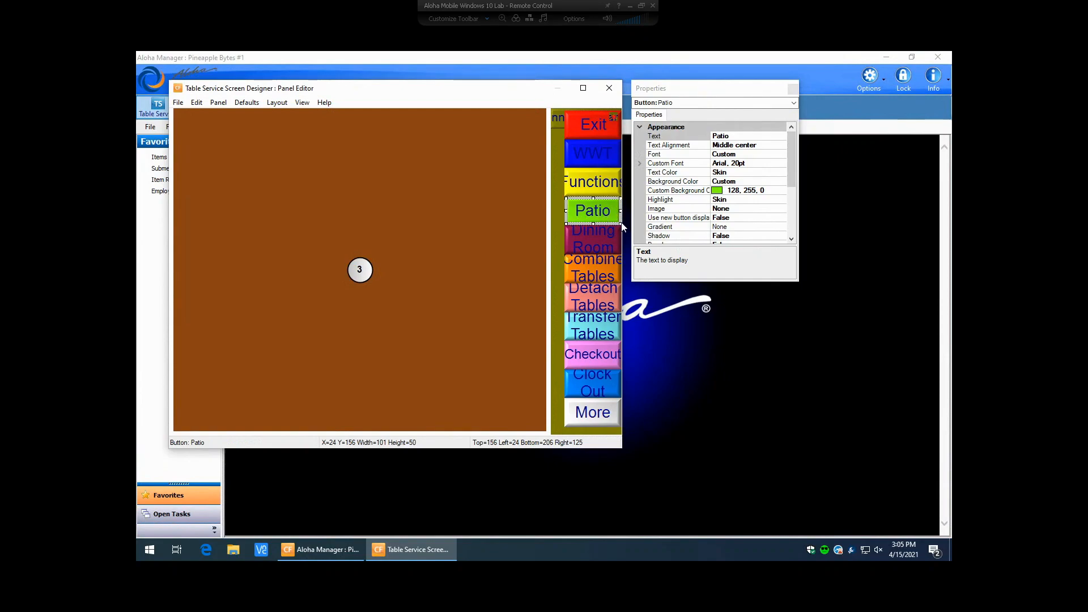
left_click_drag(619, 223, 589, 220)
left_click(583, 239)
left_click(580, 215)
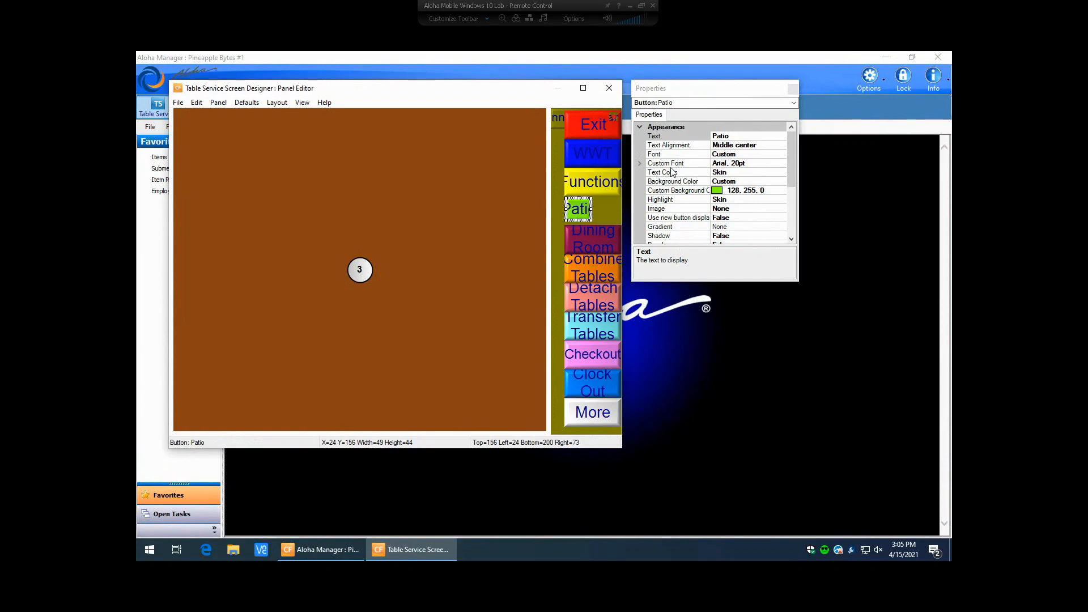
Set the Patio button's custom font to Arial Regular, size 8.
left_click(737, 164)
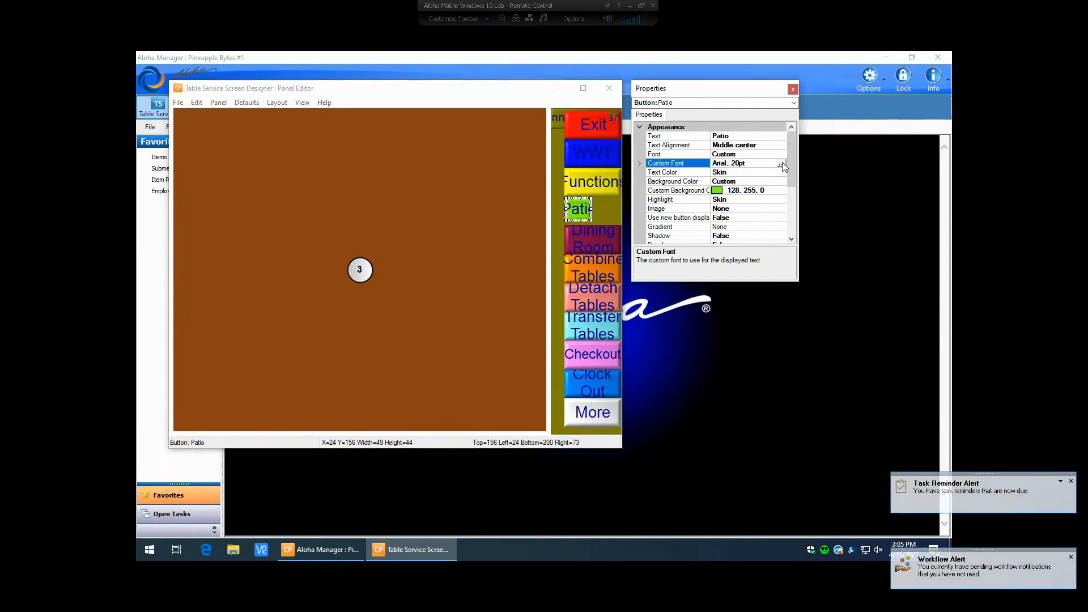
left_click(781, 163)
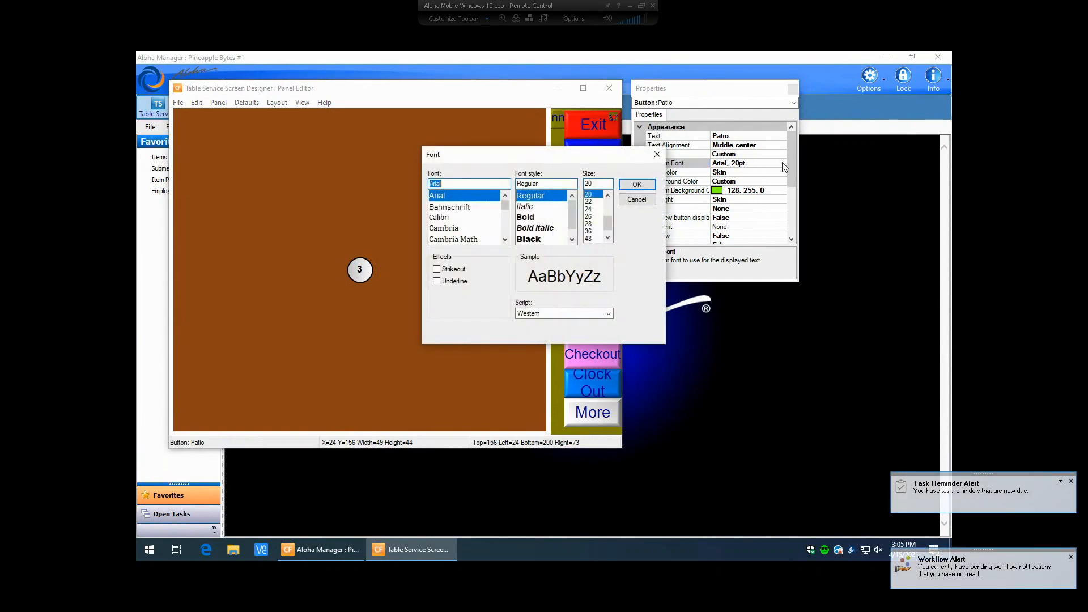
left_click(608, 196)
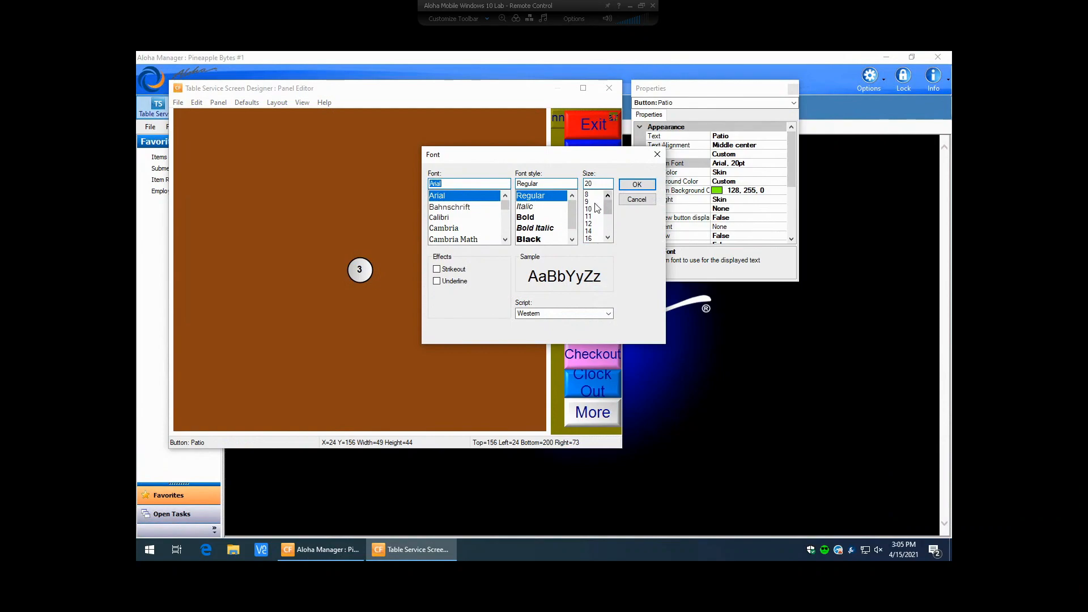
left_click(590, 194)
key("Return")
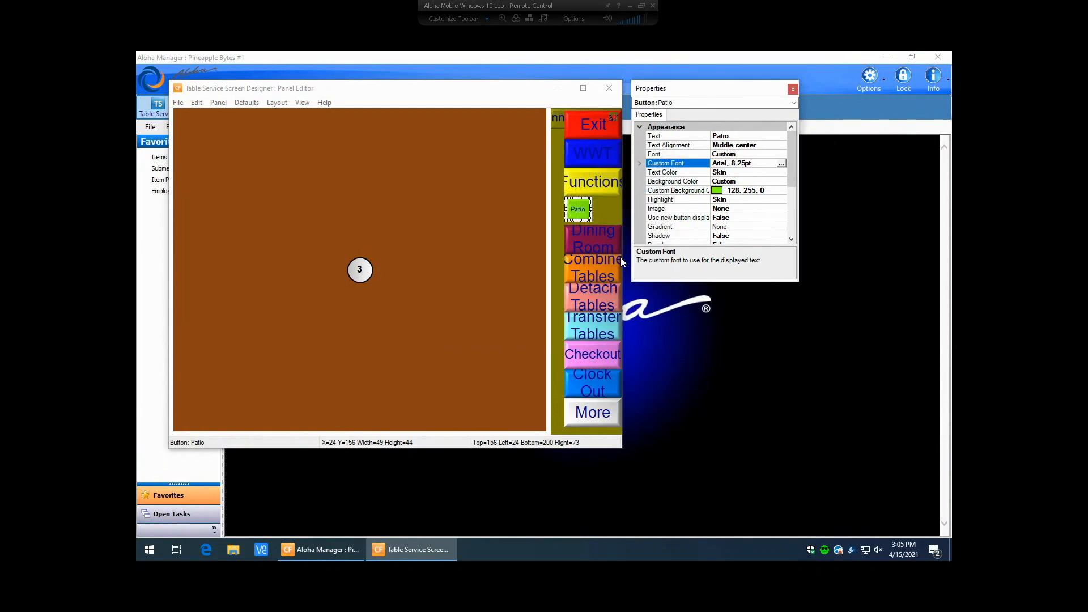
Set the Patio button's custom font size to 14.
left_click(780, 163)
left_click(590, 230)
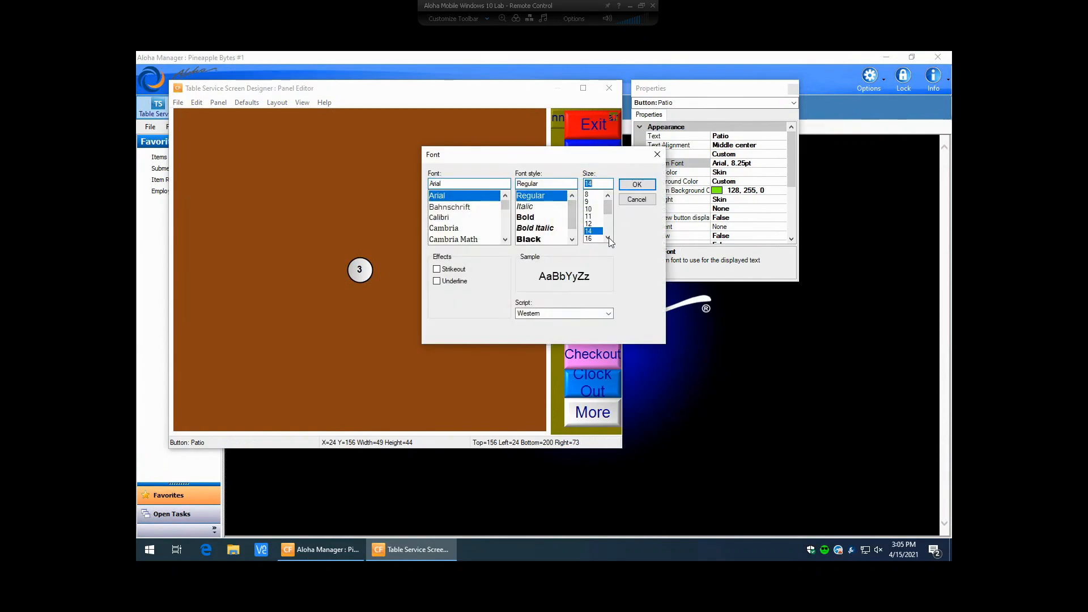
left_click(637, 185)
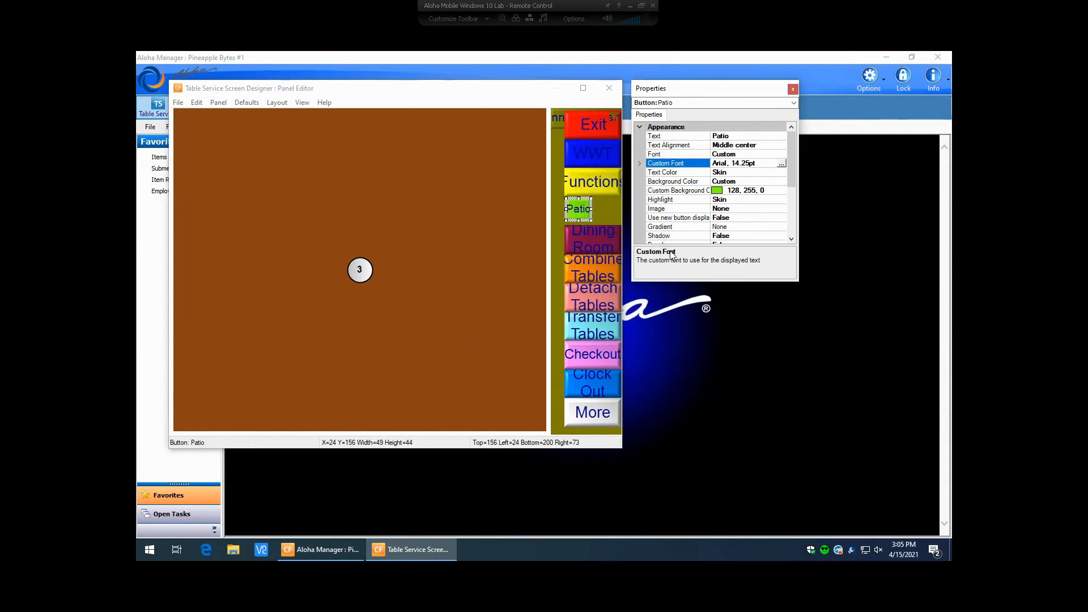
left_click(599, 211)
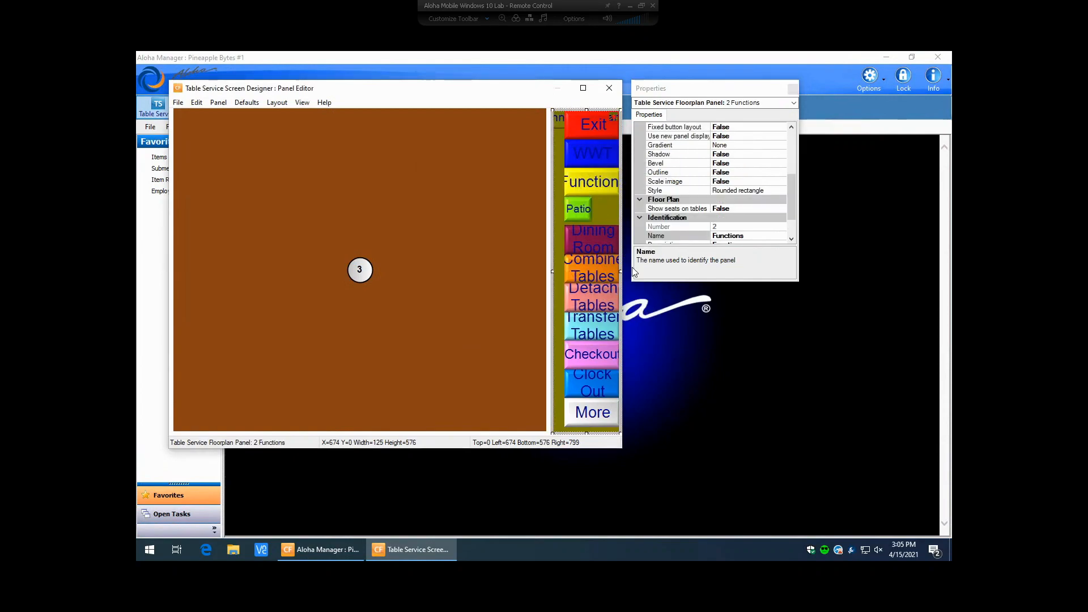
Copy the Patio button and paste a duplicate onto the Functions panel.
left_click(579, 212)
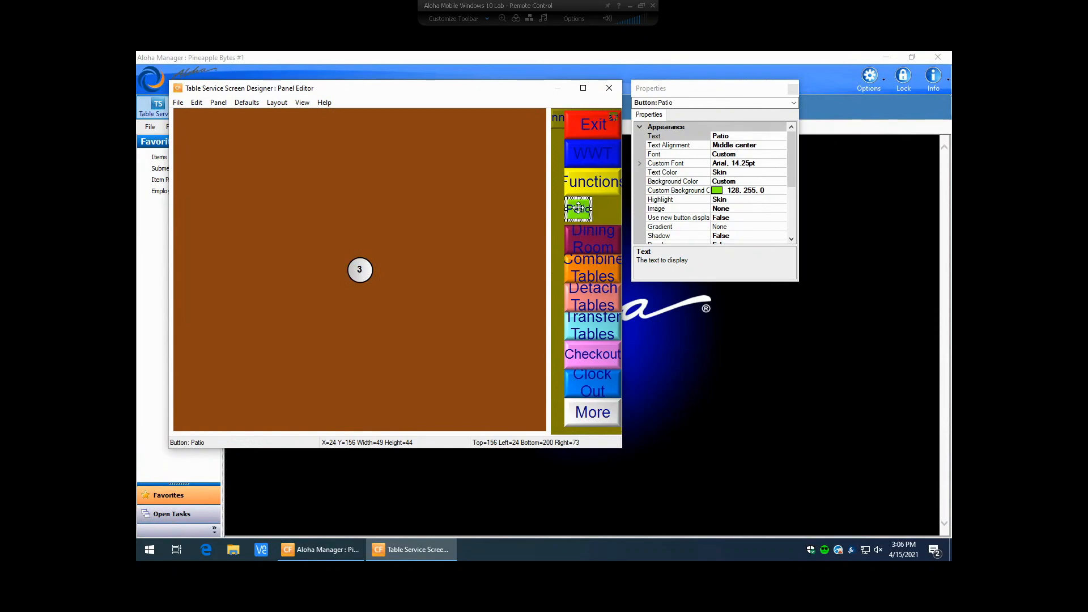
right_click(578, 207)
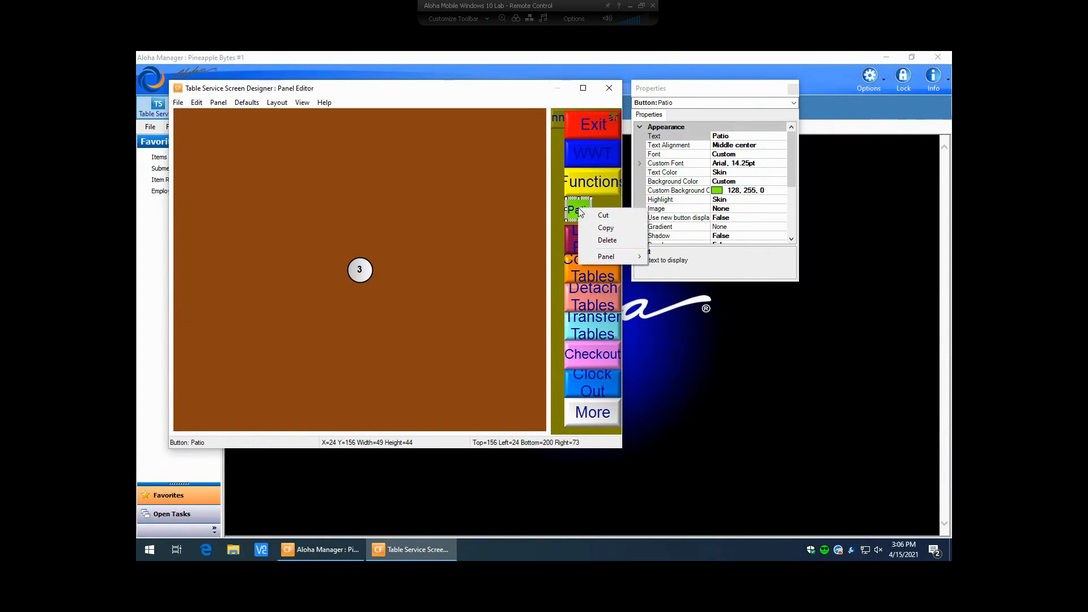
left_click(599, 229)
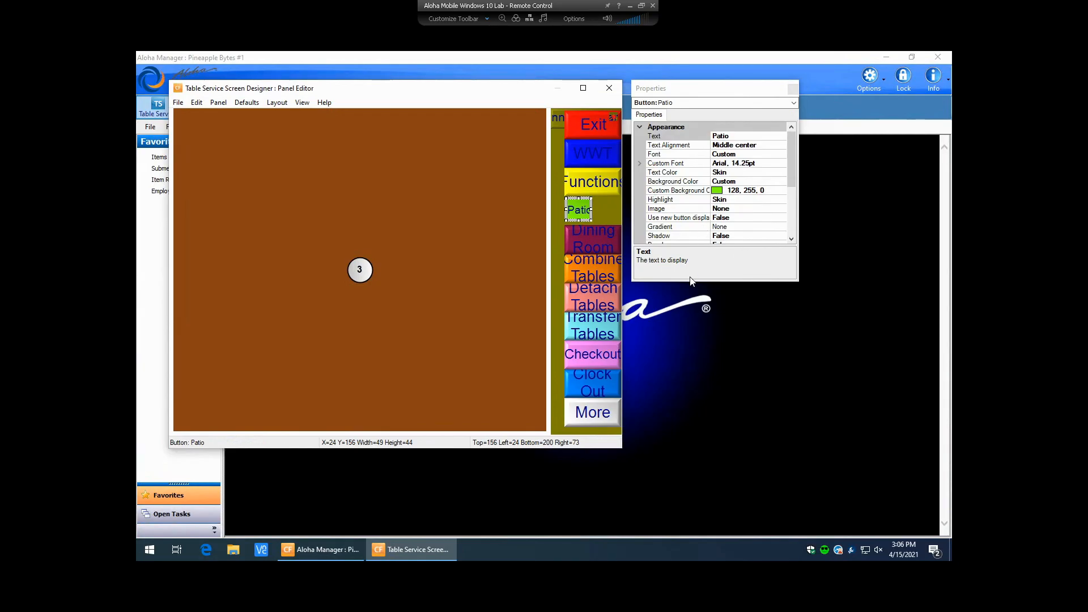
right_click(604, 210)
left_click(629, 281)
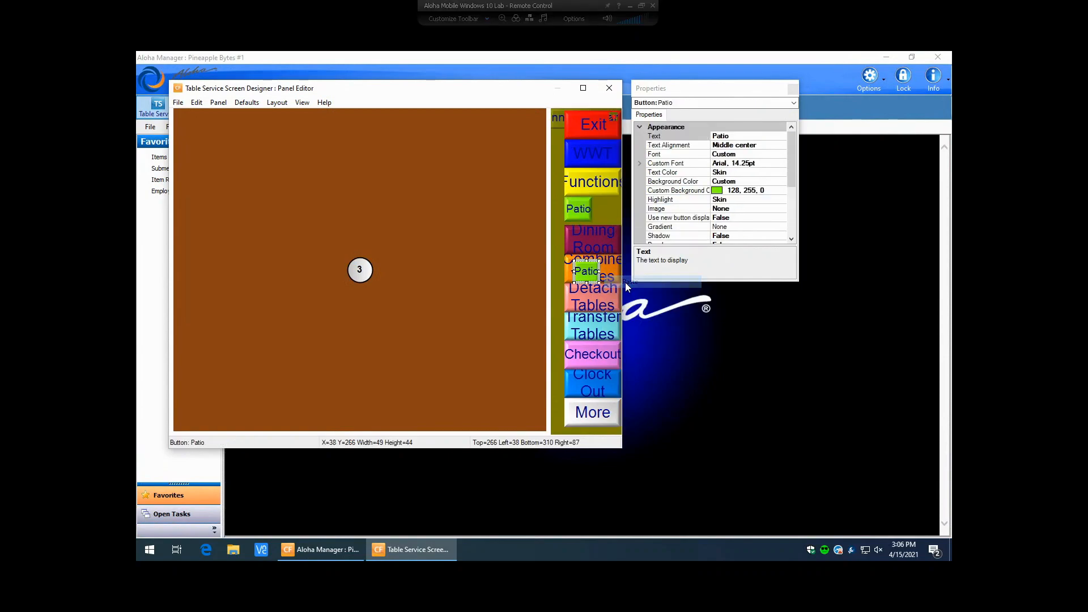
Move the duplicate Patio button into the gap beside the original, at about X=76, Y=157.
left_click_drag(590, 266, 609, 208)
left_click(618, 194)
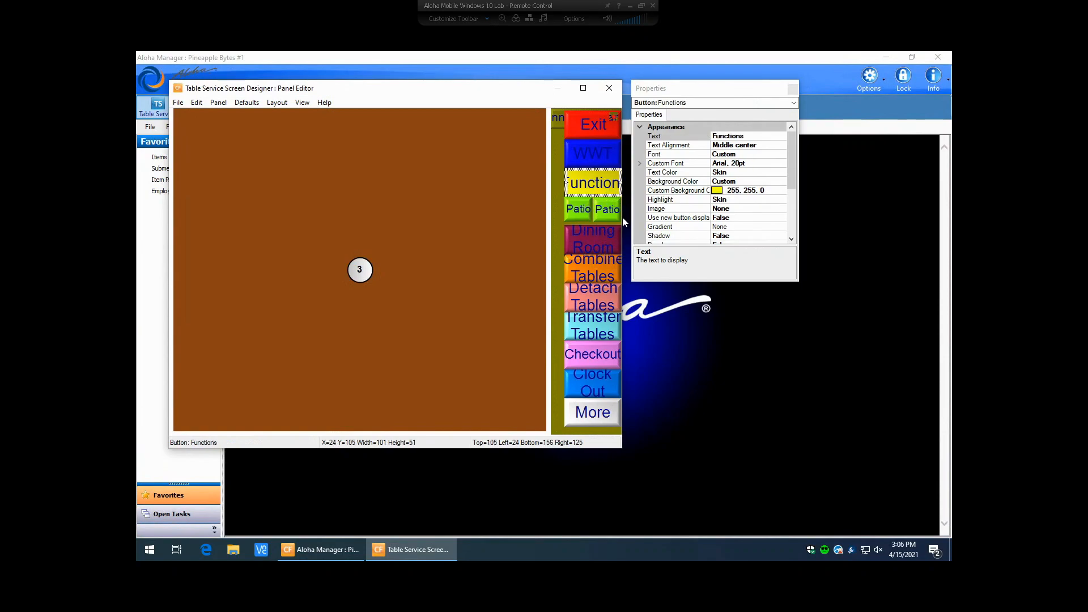
left_click(607, 207)
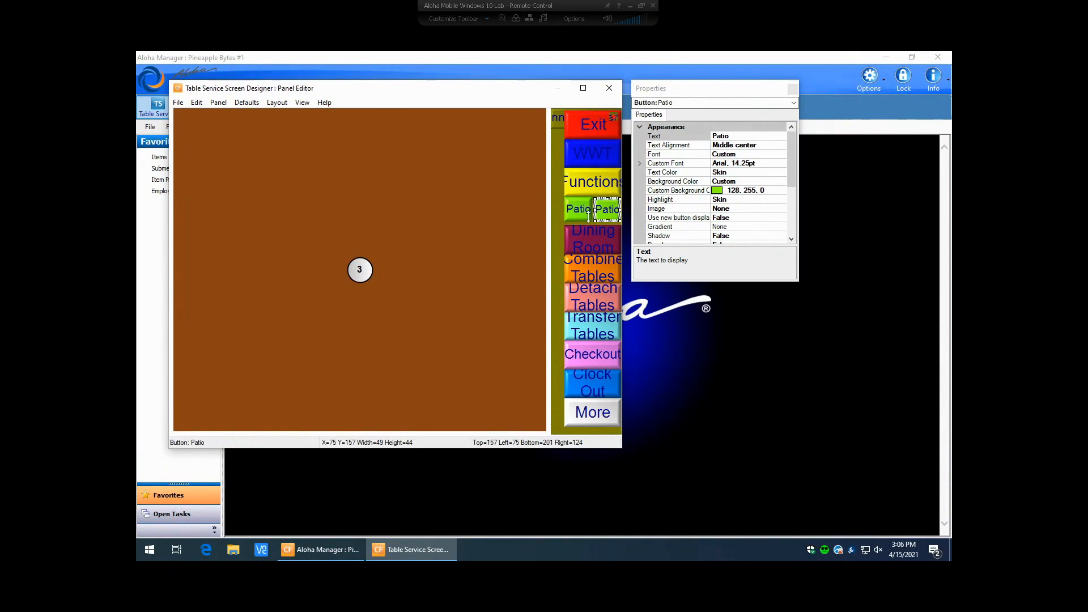
left_click(578, 212)
left_click(612, 213)
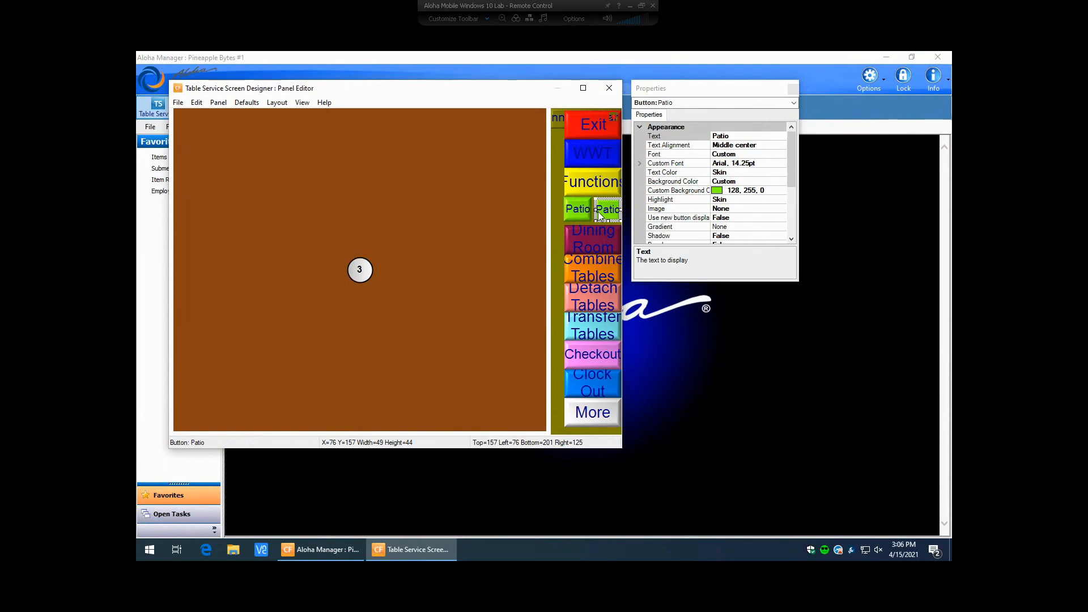
Change the duplicate Patio button's text to Deck.
left_click(738, 137)
key("BackSpace")
key("BackSpace")
key("BackSpace")
key("BackSpace")
type("Deck")
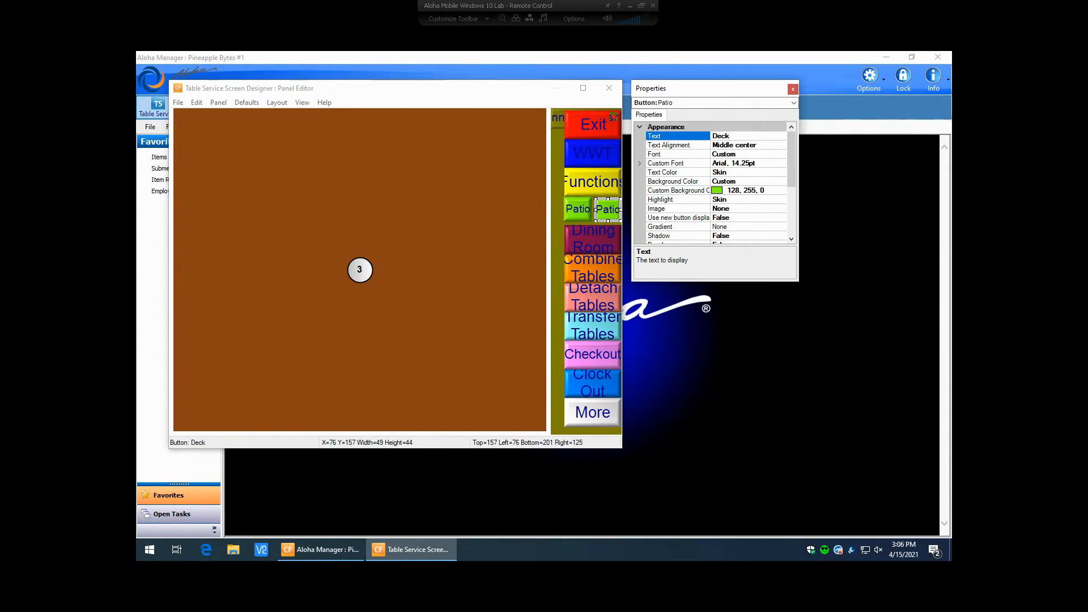
Set the new Deck button's custom background color to dark red (192, 0, 0).
left_click(745, 193)
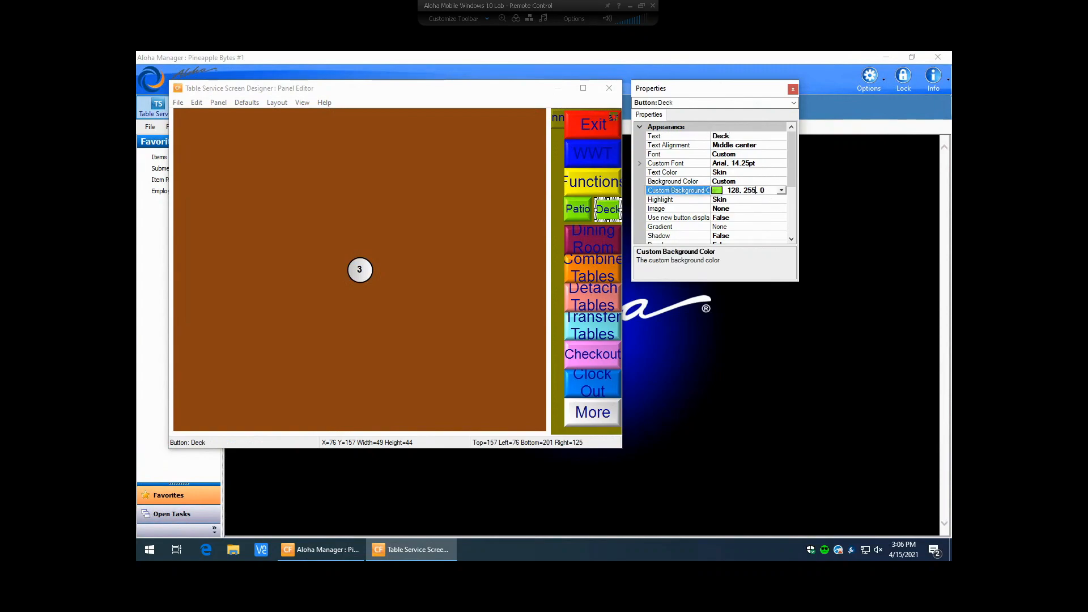
left_click(781, 190)
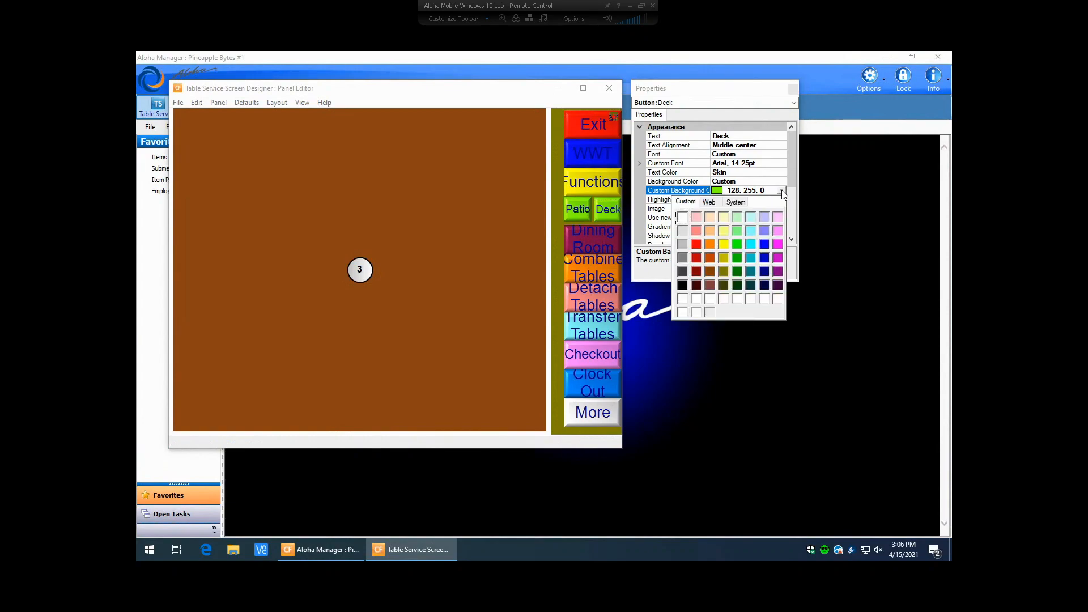
left_click(696, 257)
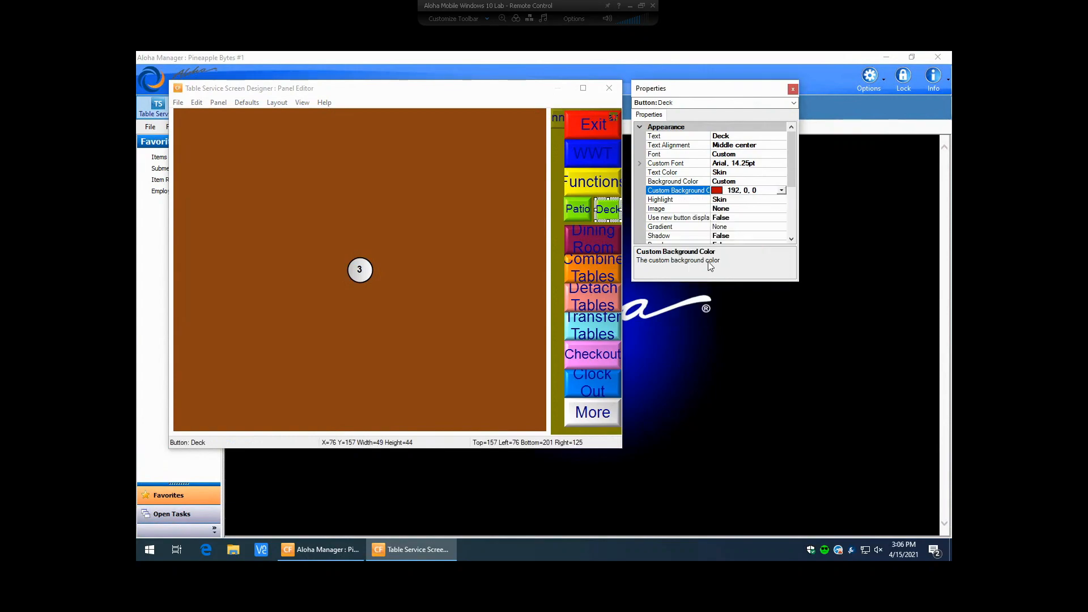
Try to assign the Deck panel as the panel displayed by the Deck button.
left_click(791, 238)
left_click(791, 238)
left_click(791, 238)
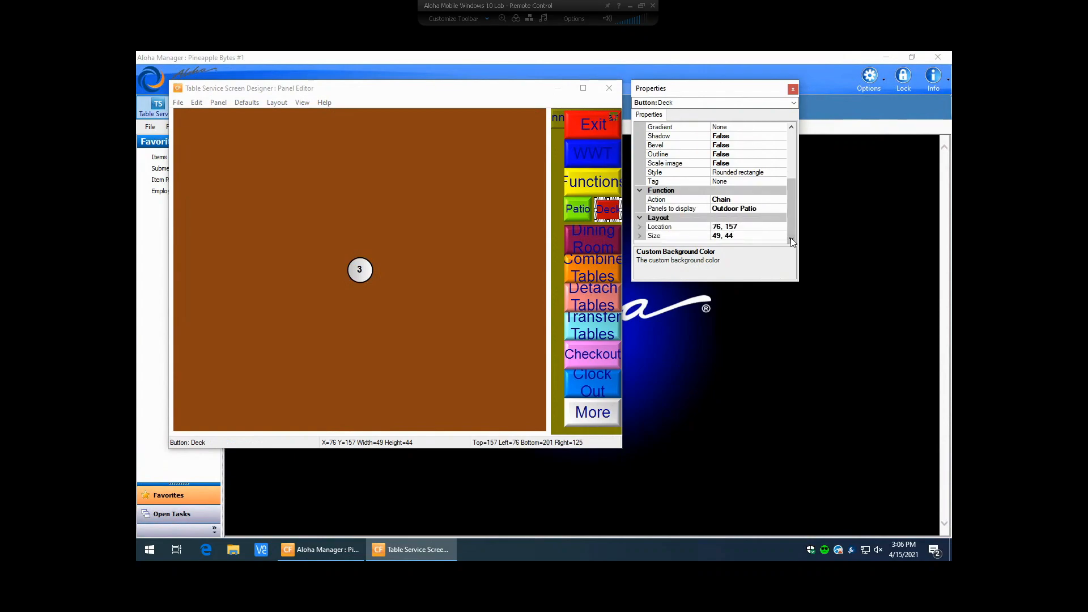
left_click(761, 209)
left_click(781, 209)
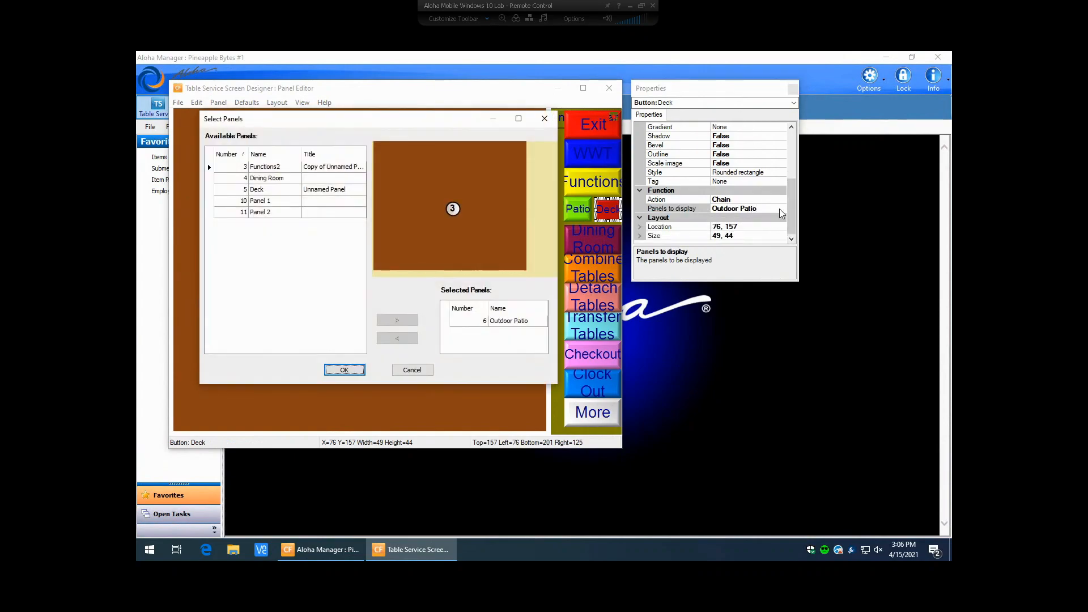
left_click(264, 190)
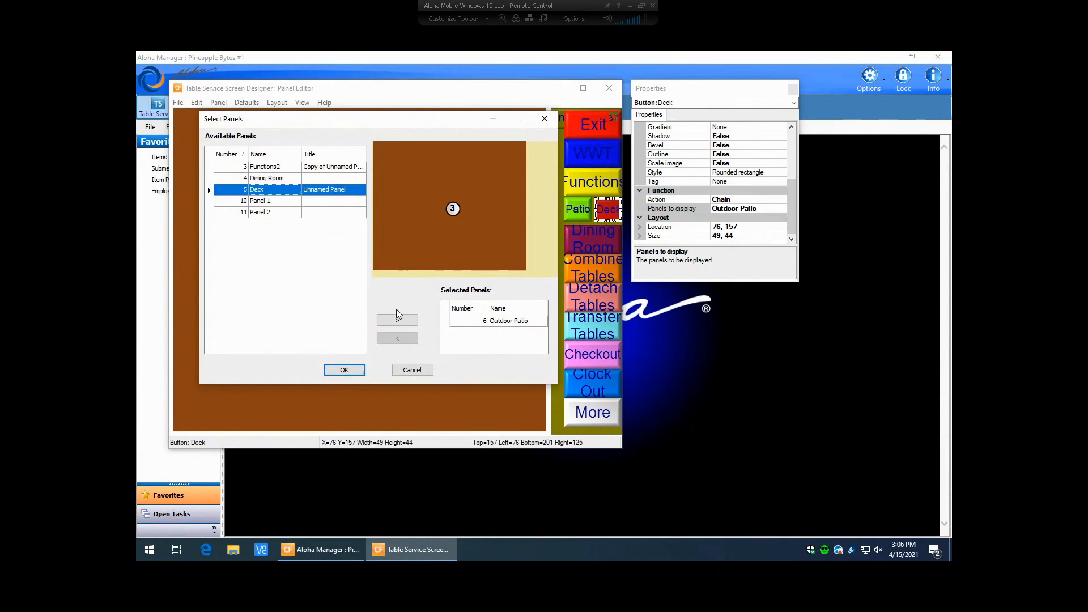
left_click(344, 370)
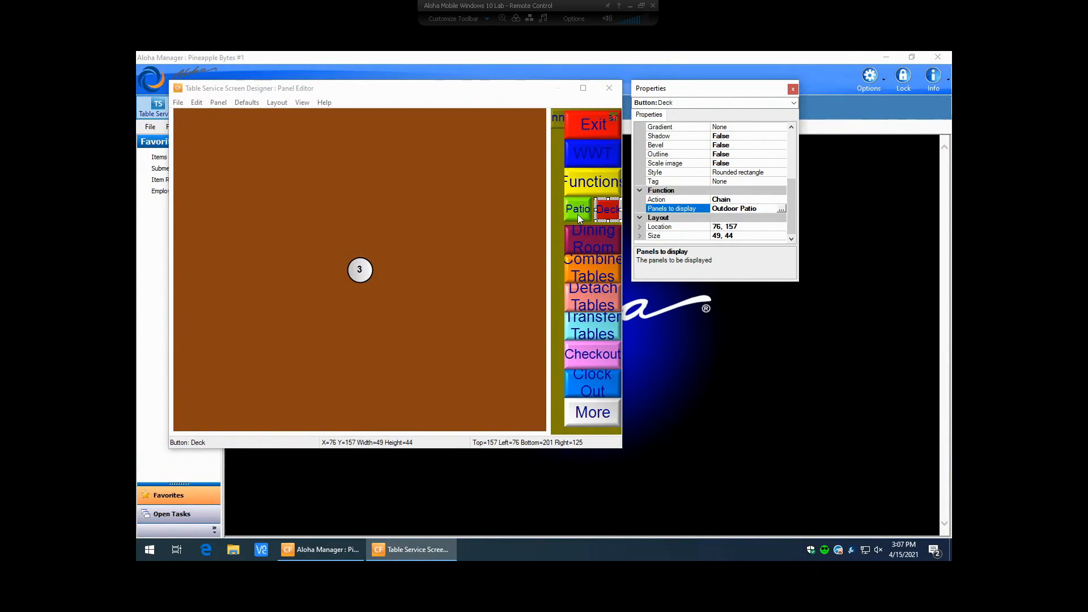
Replace Outdoor Patio with Deck in the Deck button's panels to display, and check the Patio button's linked panel.
left_click(580, 216)
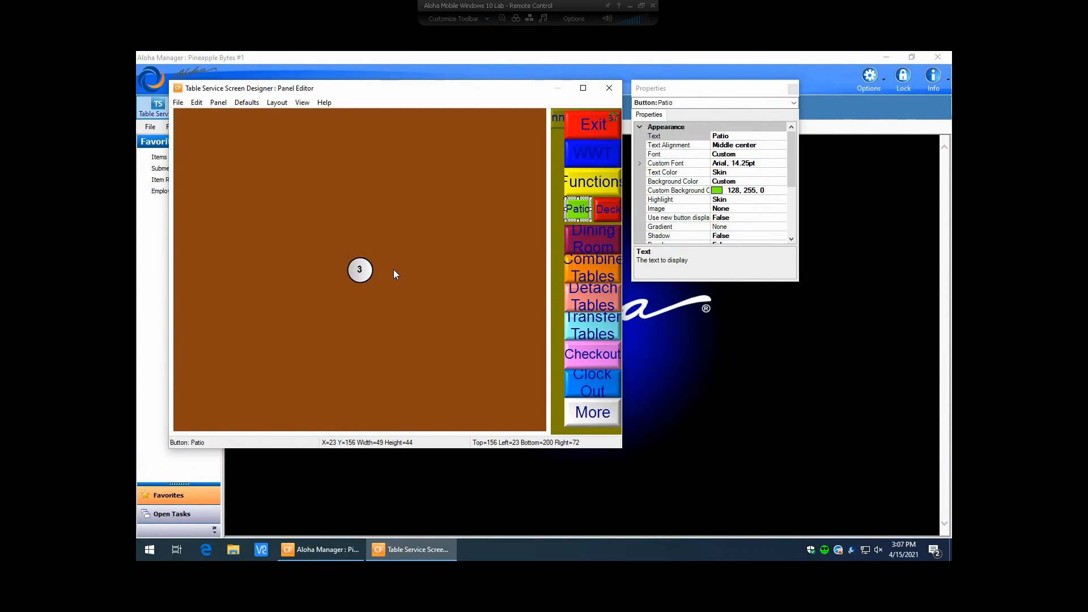
left_click(606, 209)
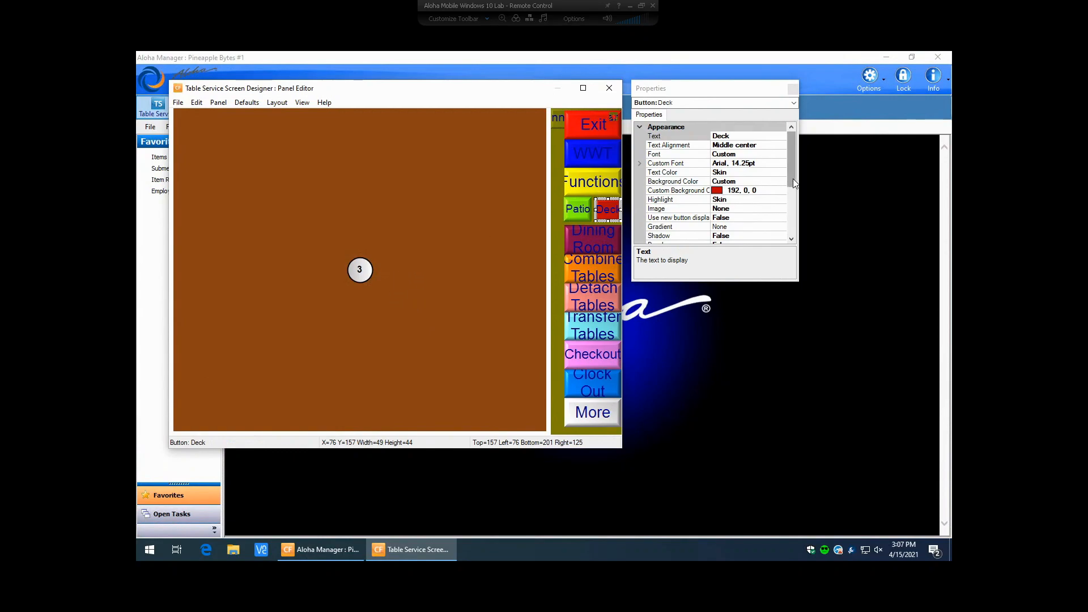
left_click_drag(792, 178, 795, 250)
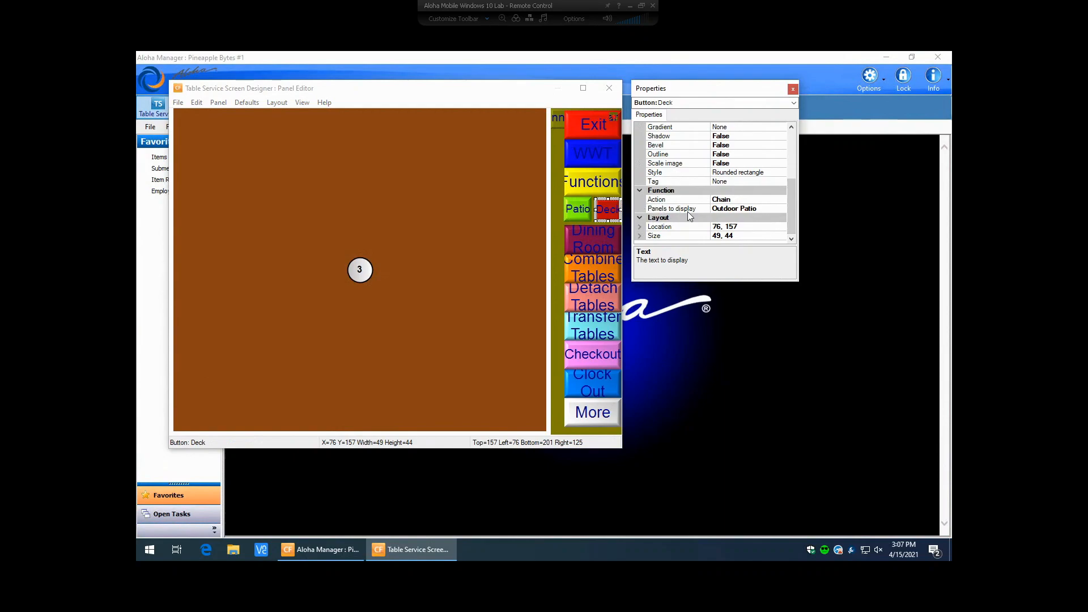
left_click(731, 200)
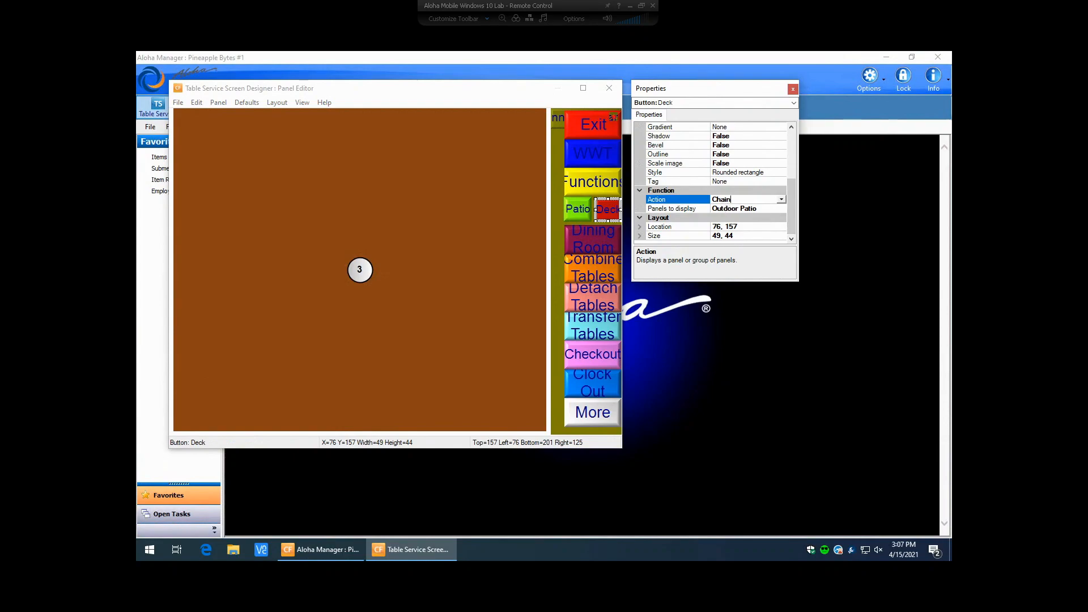
left_click(722, 208)
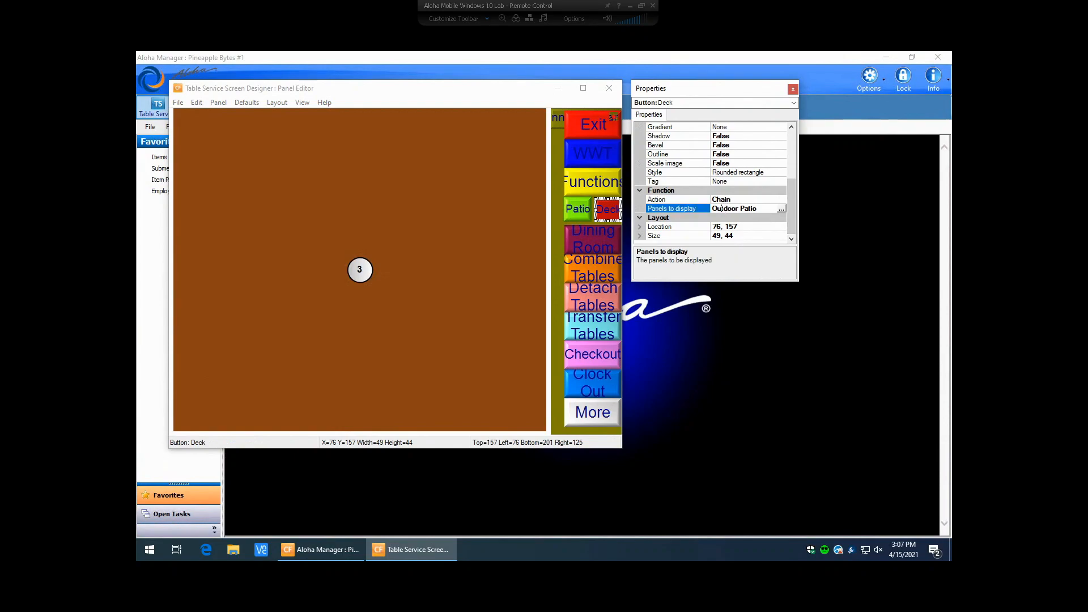
left_click(781, 209)
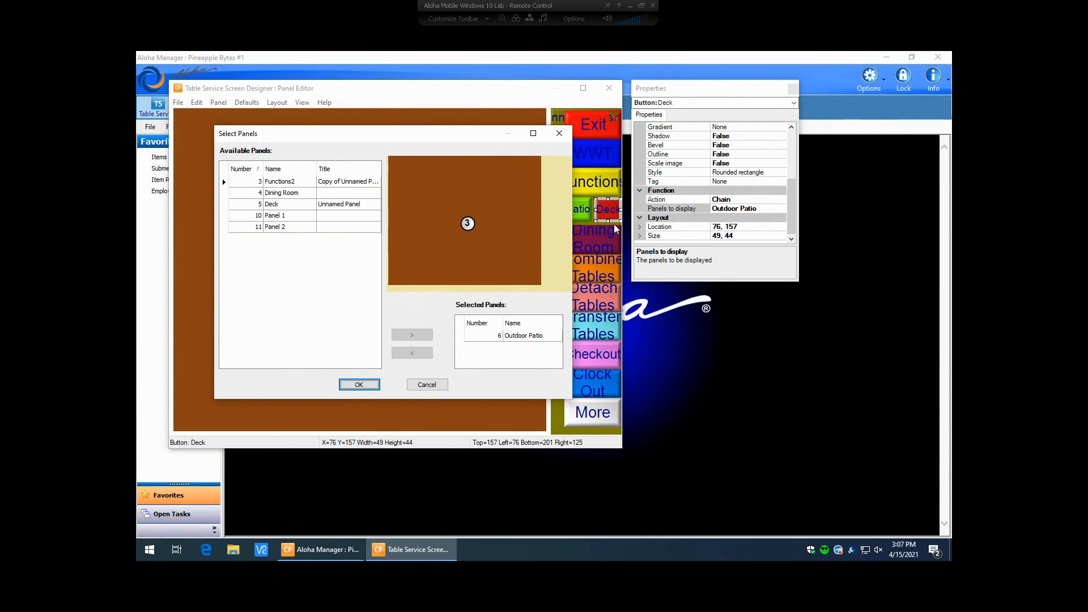
left_click(519, 339)
left_click(412, 352)
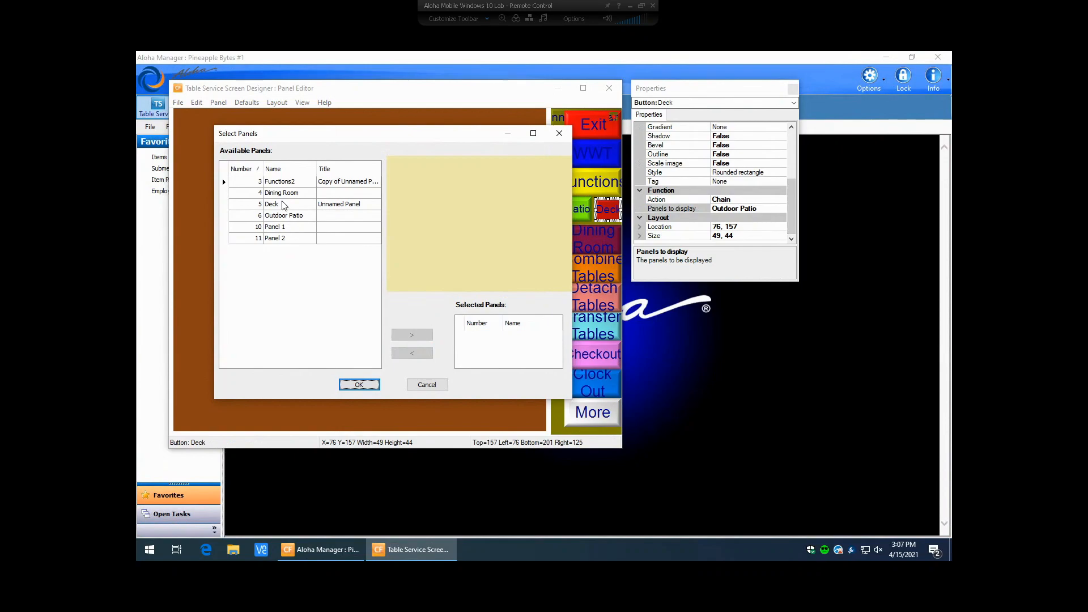
left_click(259, 206)
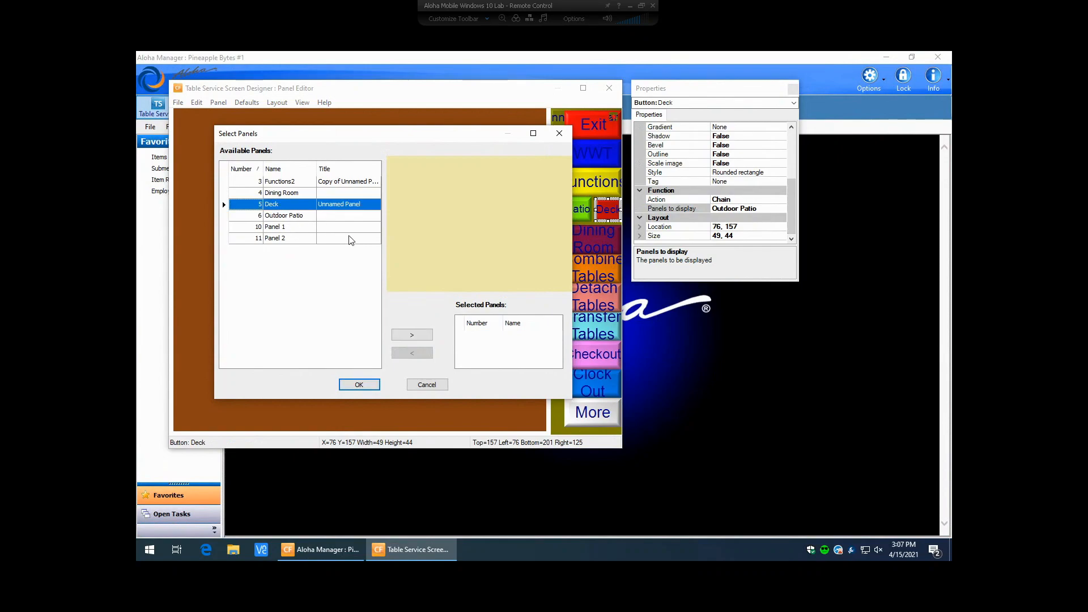
left_click(411, 334)
left_click(359, 385)
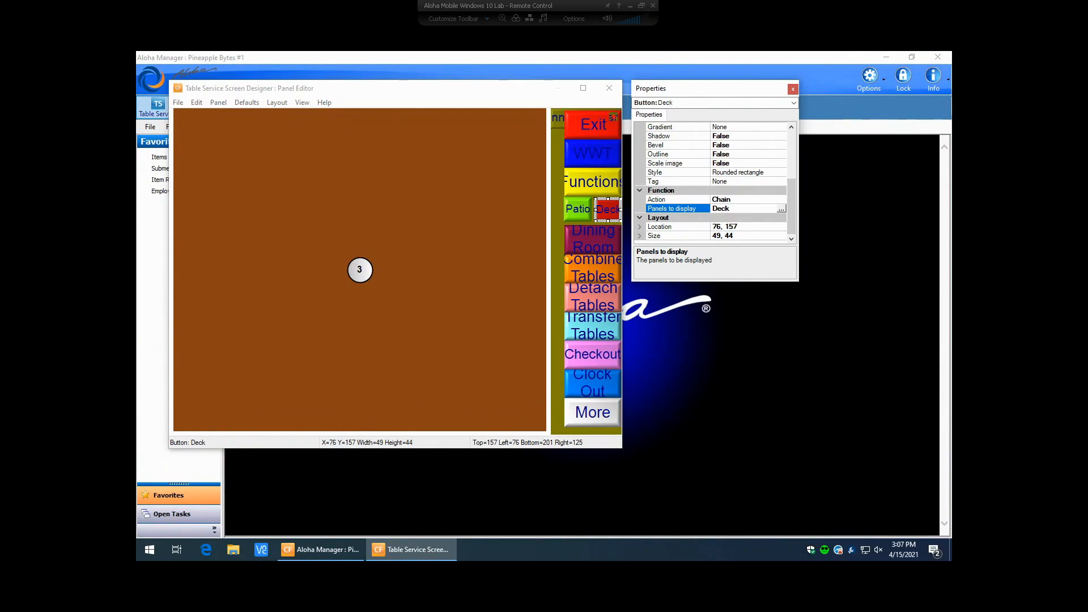
left_click(579, 208)
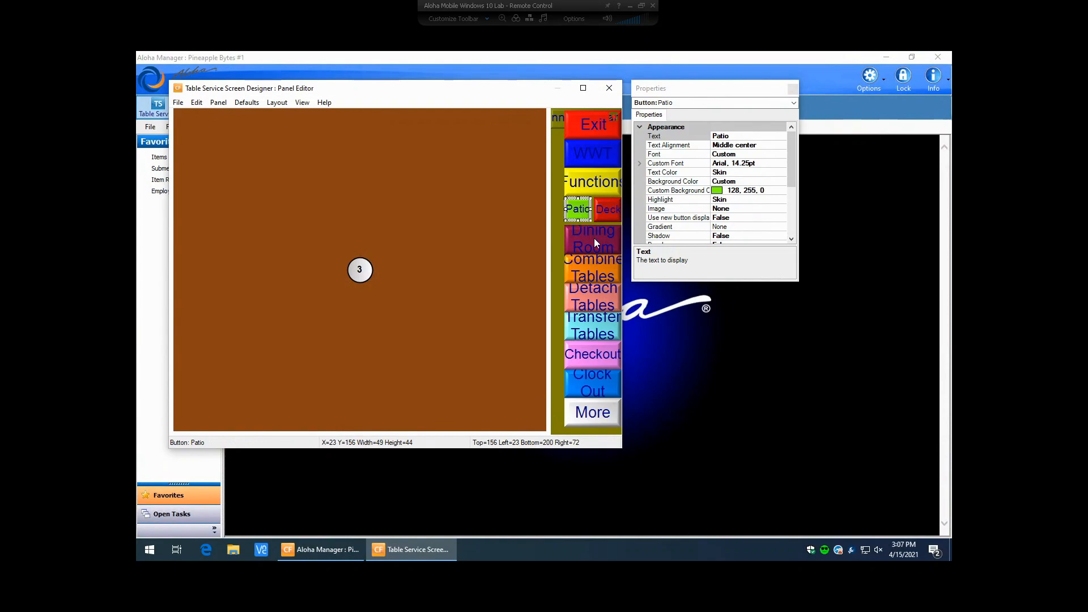
left_click_drag(791, 177, 790, 225)
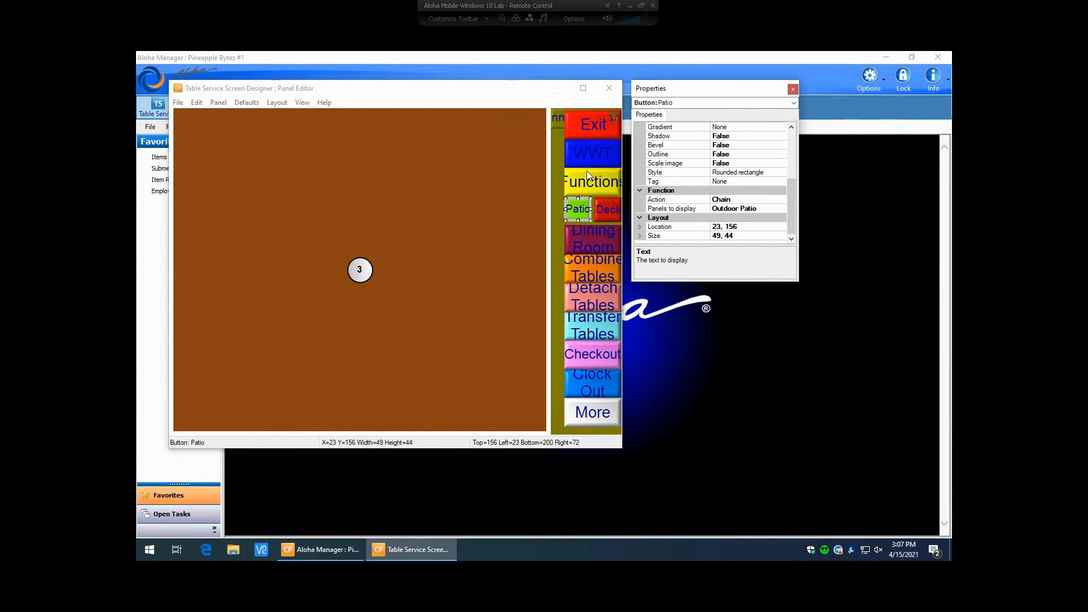
Mark the Functions floorplan panel as a template by setting that property to True.
left_click(560, 153)
left_click_drag(792, 196, 790, 149)
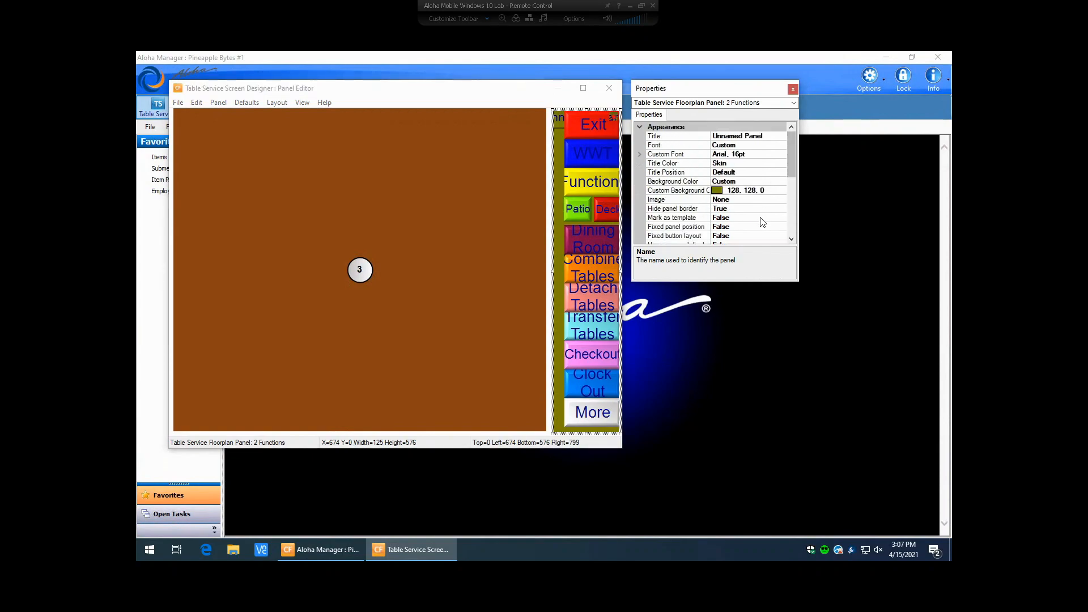
left_click(761, 220)
left_click(760, 219)
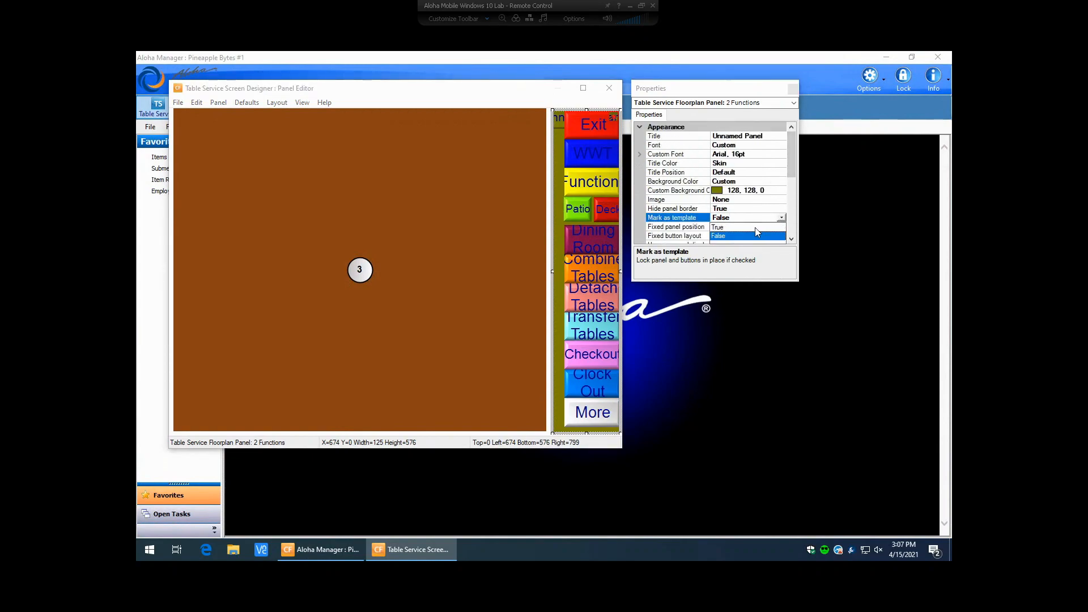
left_click(755, 227)
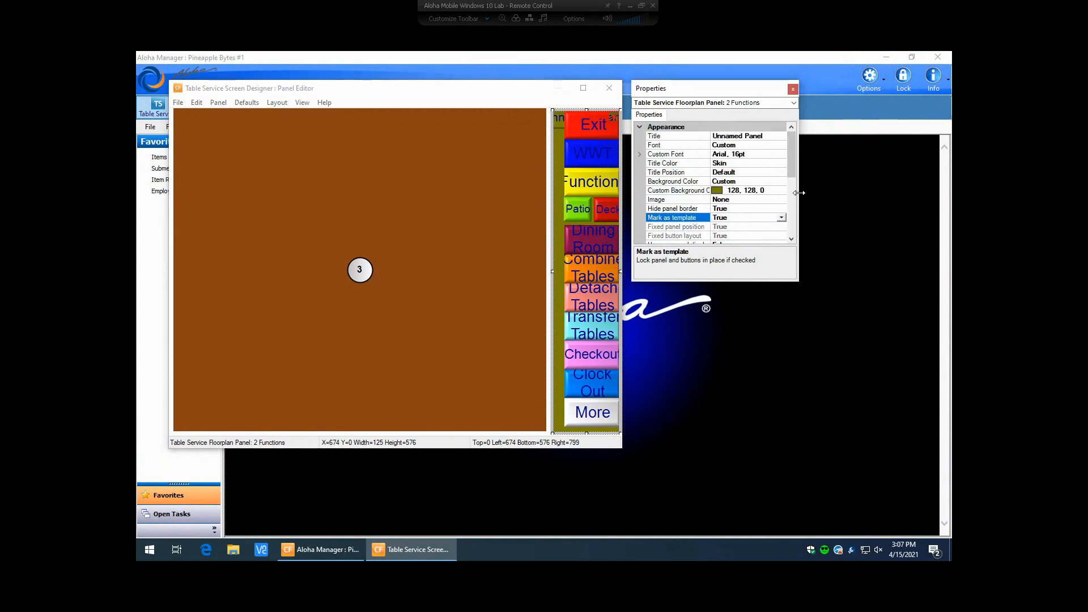
Save the Functions panel and close both it and the Outdoor Patio panel.
right_click(558, 155)
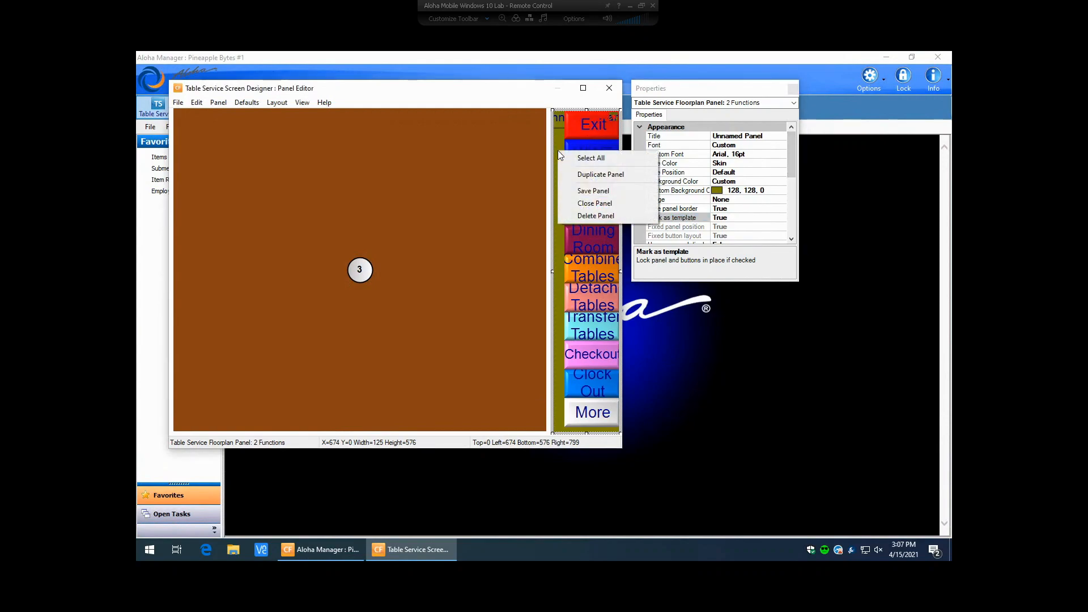
left_click(570, 189)
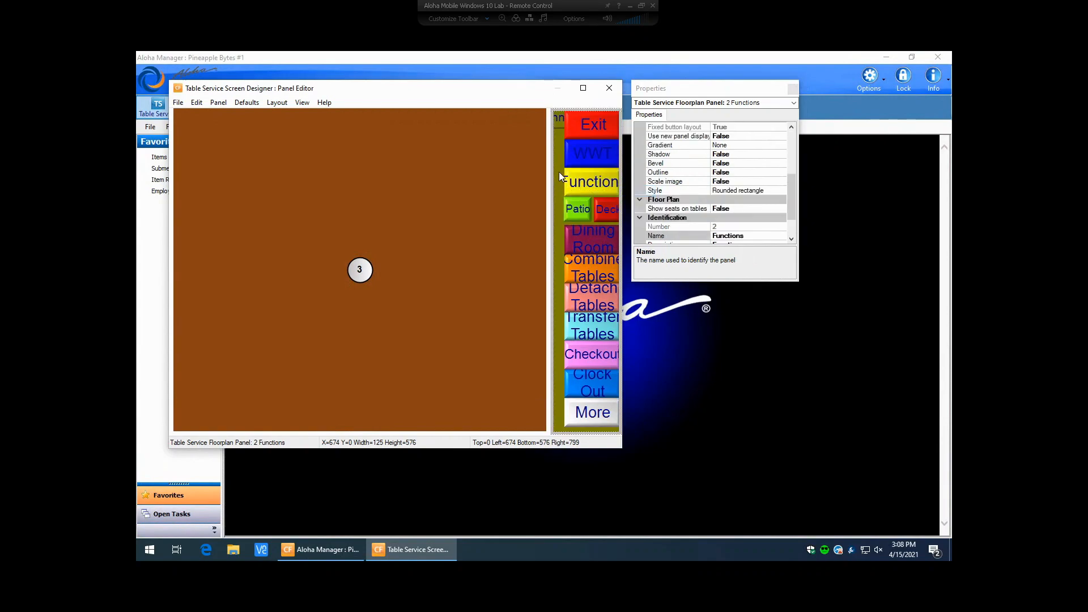
right_click(559, 172)
left_click(577, 212)
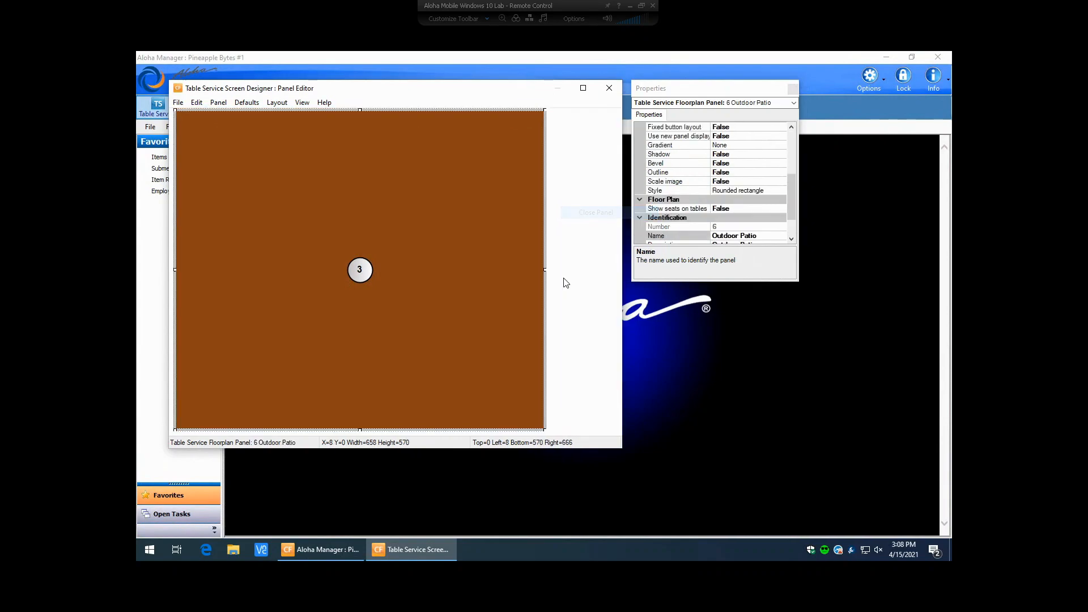
right_click(446, 203)
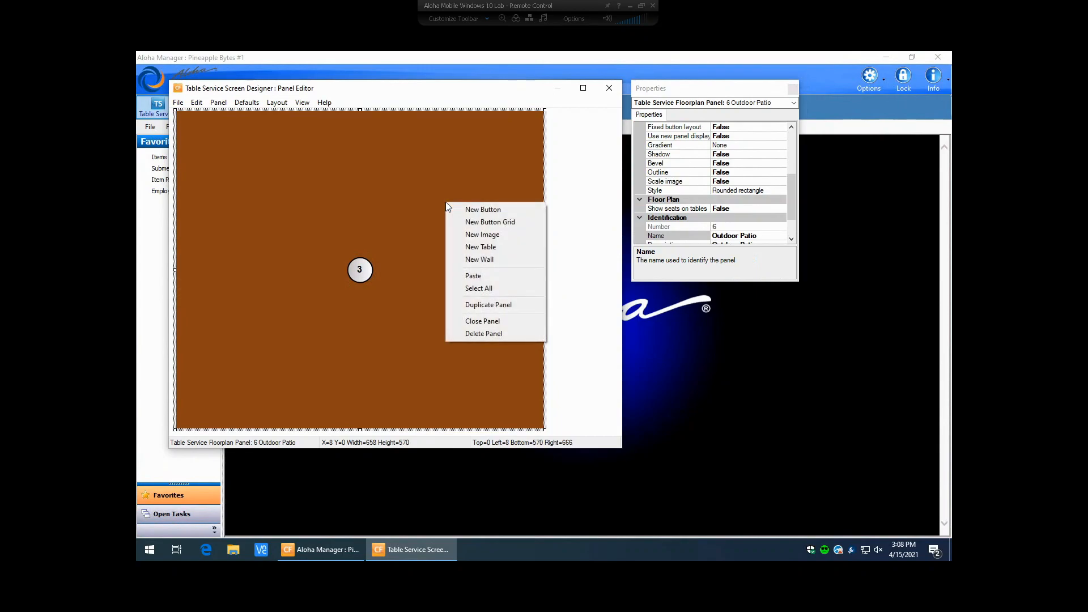
left_click(466, 321)
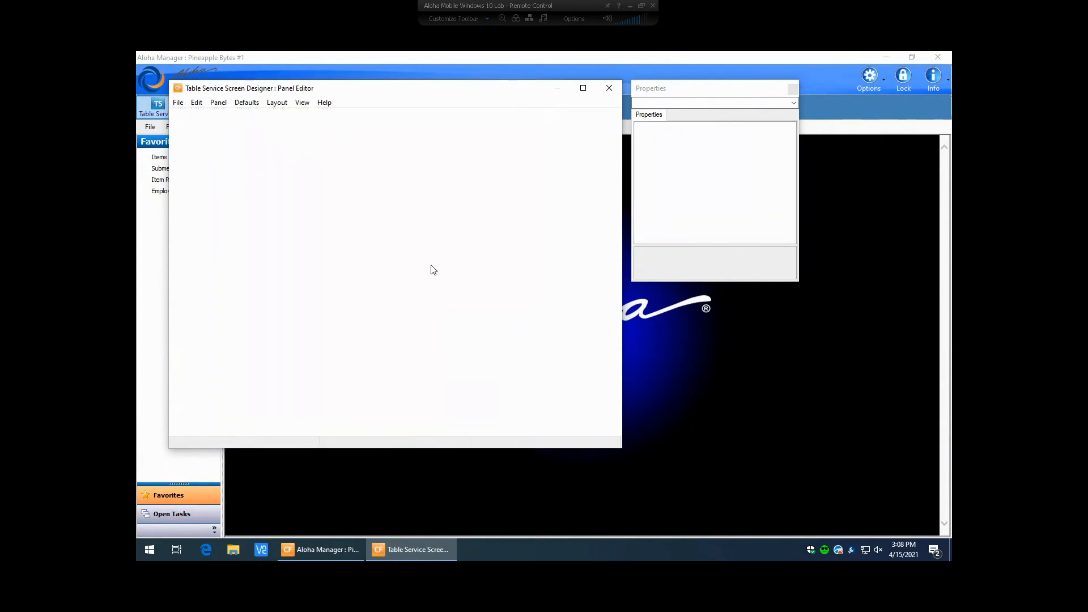